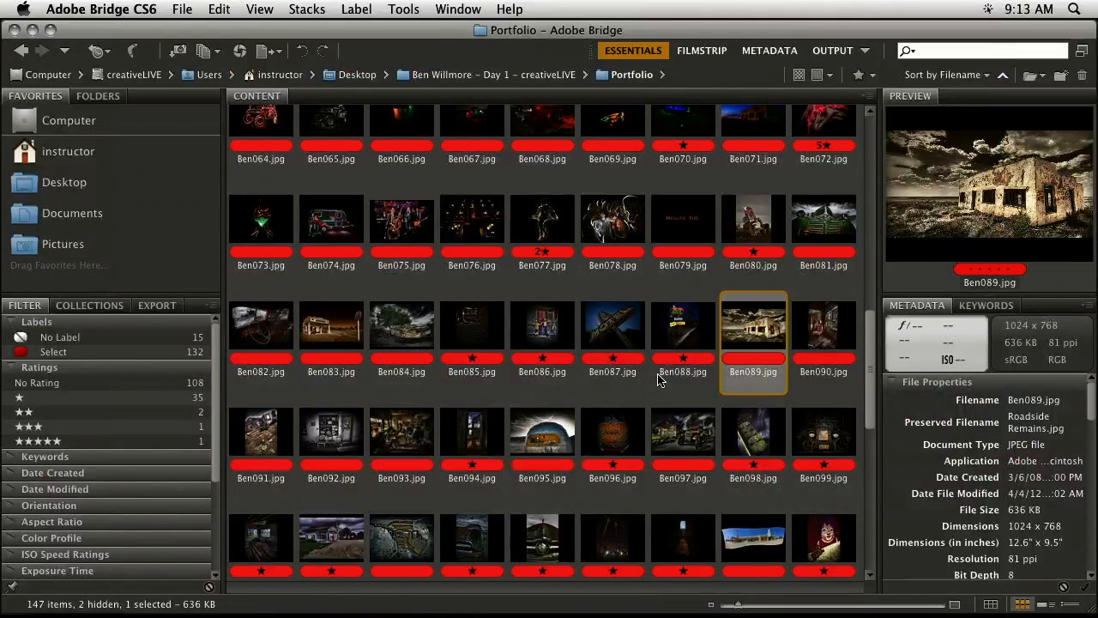
Collapse the Filter and Metadata panels and widen the preview area to enlarge the displayed photo.
double_click(21, 306)
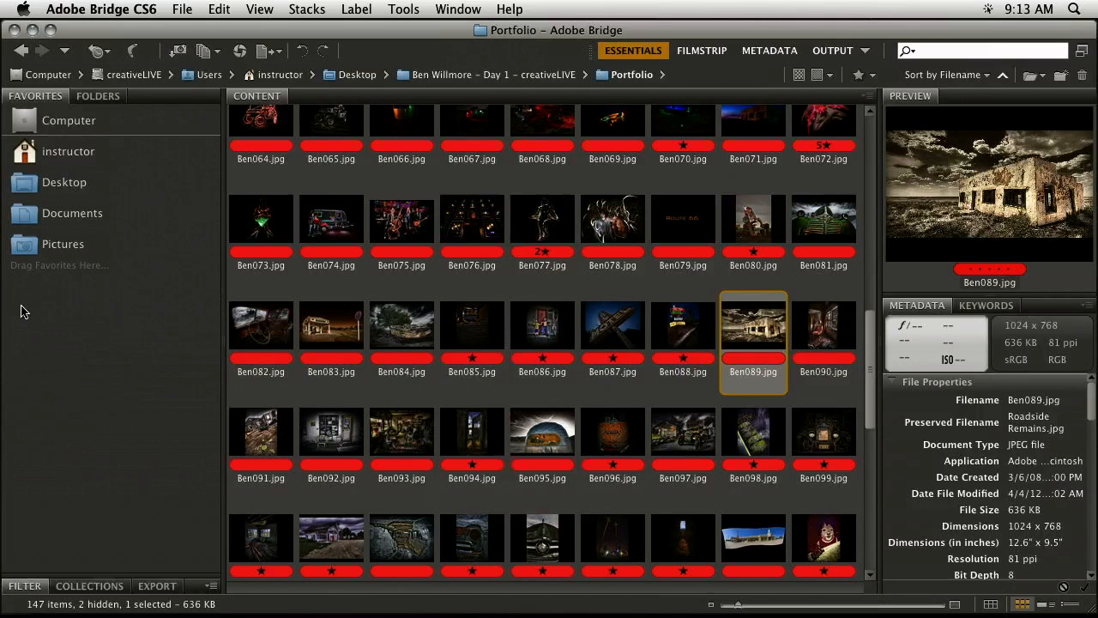
click(17, 588)
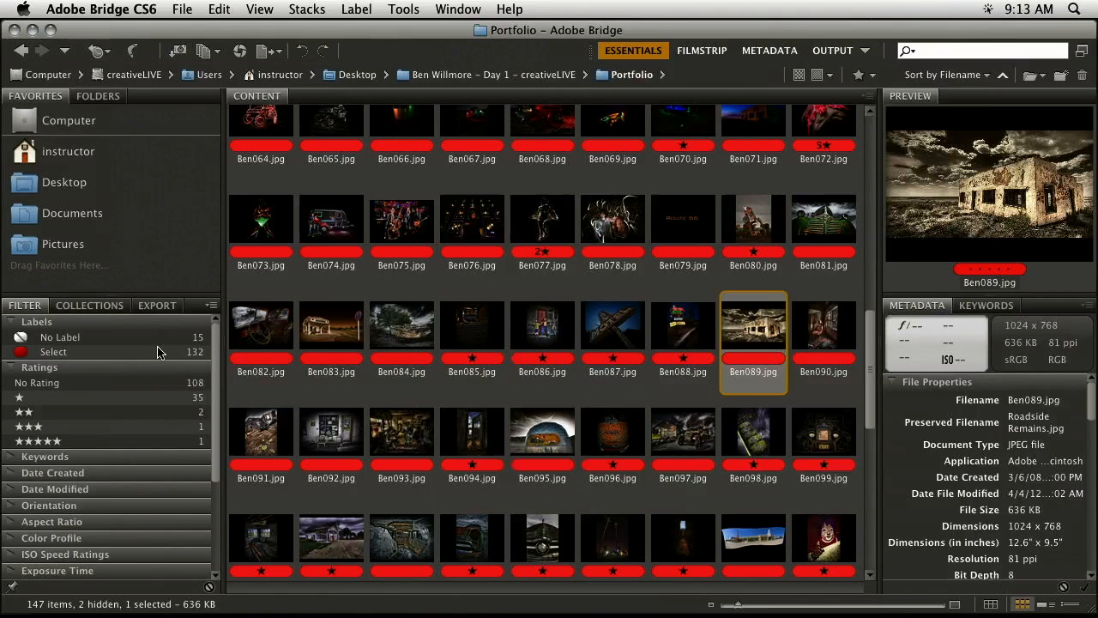
double_click(28, 306)
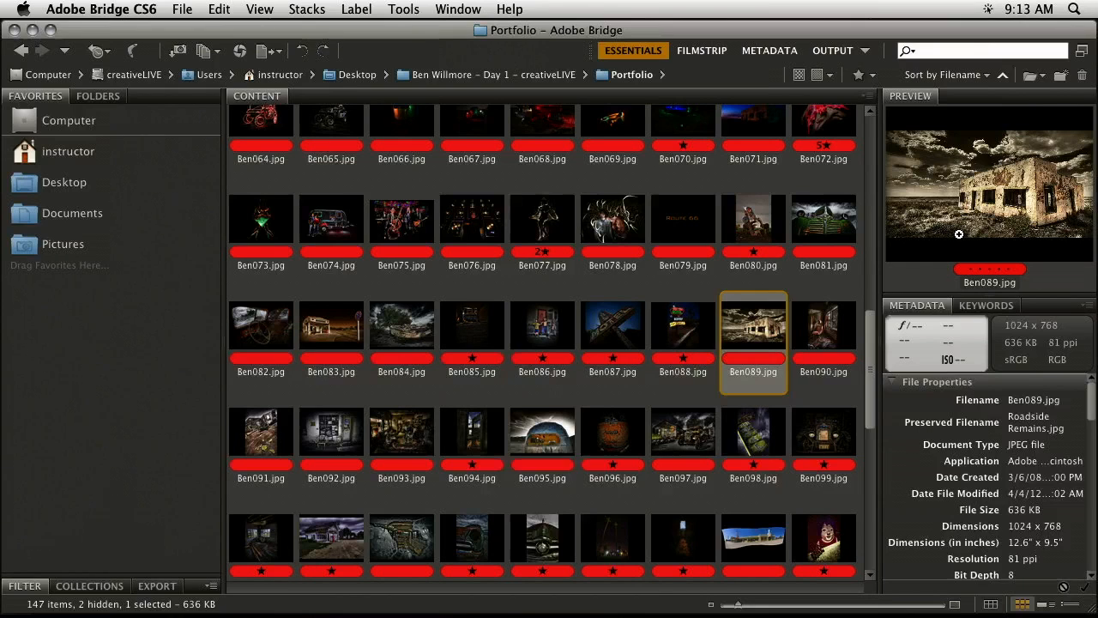
double_click(919, 306)
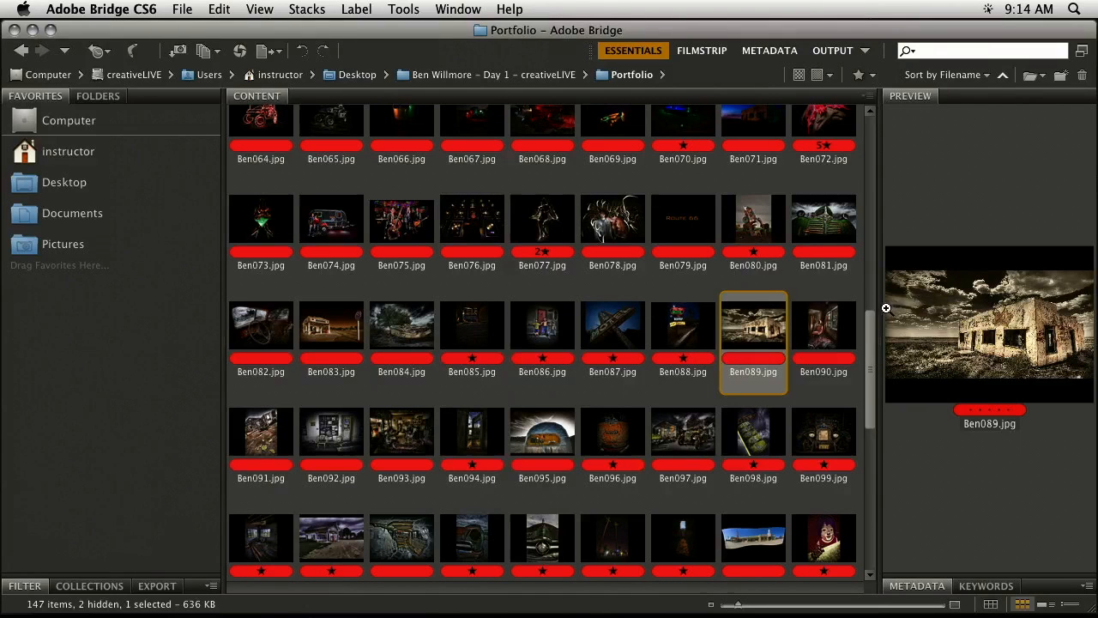
drag(879, 307, 714, 297)
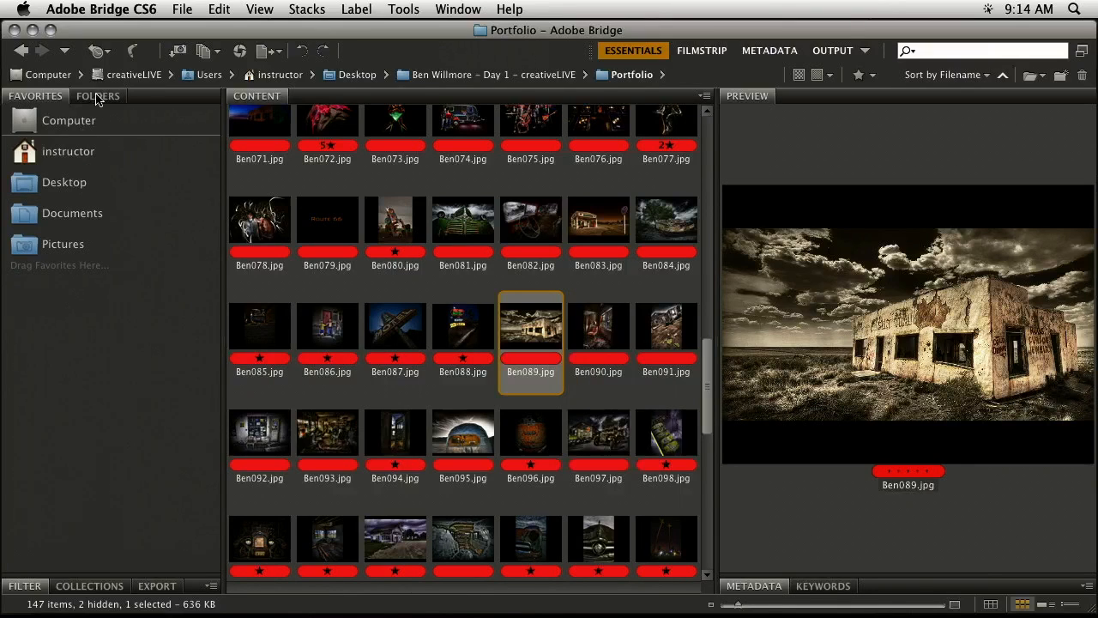
click(183, 9)
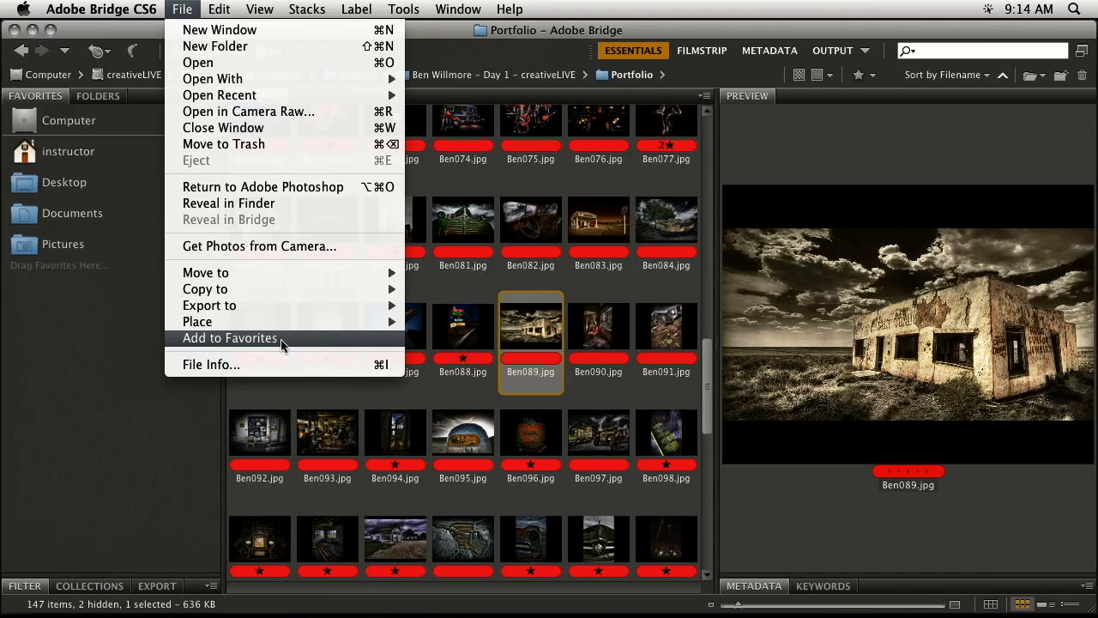
click(79, 379)
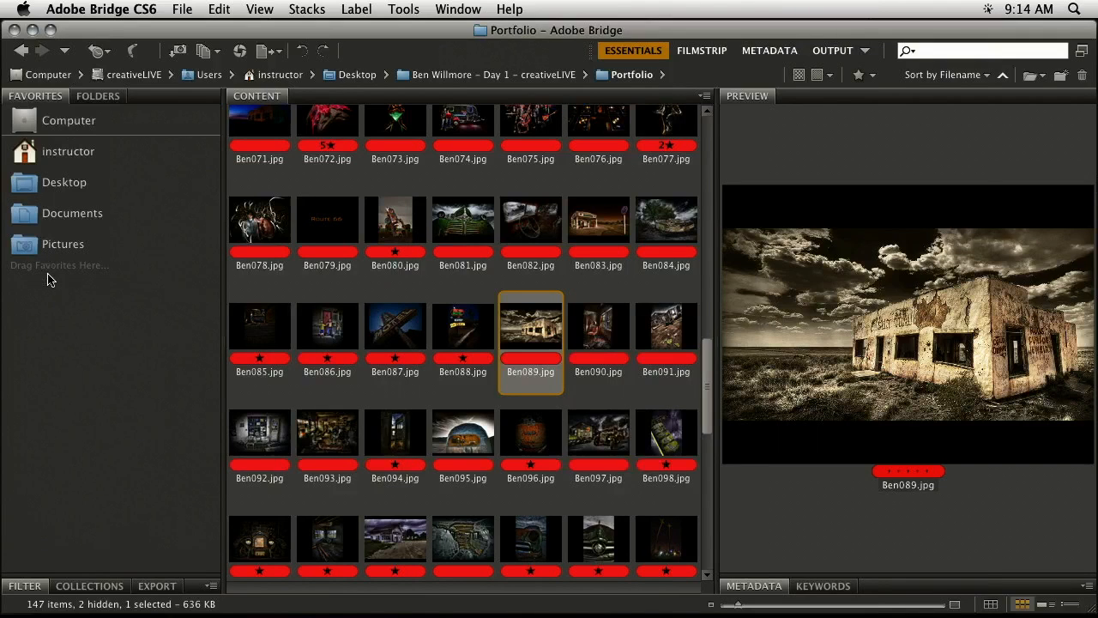
Show the folder tree in place of the favorites and open the 00. Bridge folder.
click(97, 96)
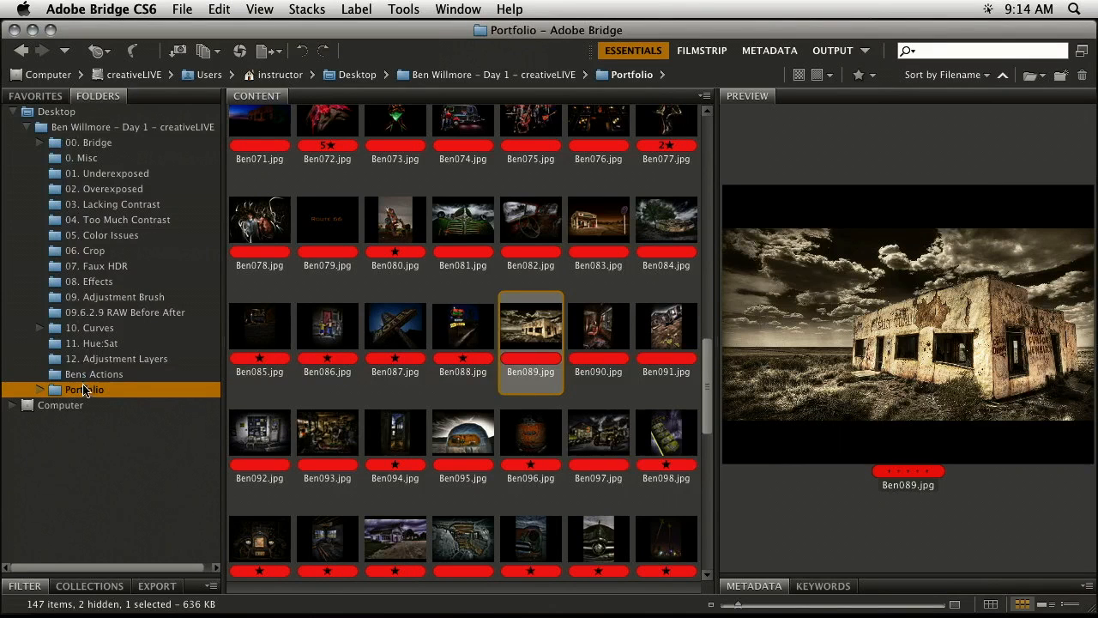
click(91, 143)
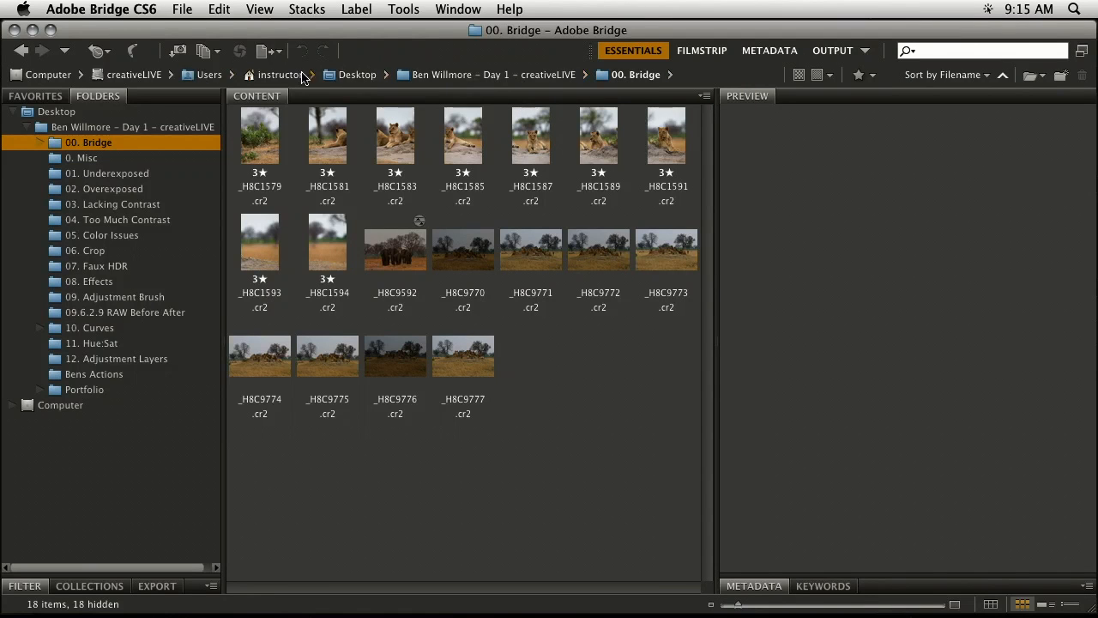
Go up the folder path to the parent course folder and the Desktop, and return to the 00. Bridge folder.
click(472, 76)
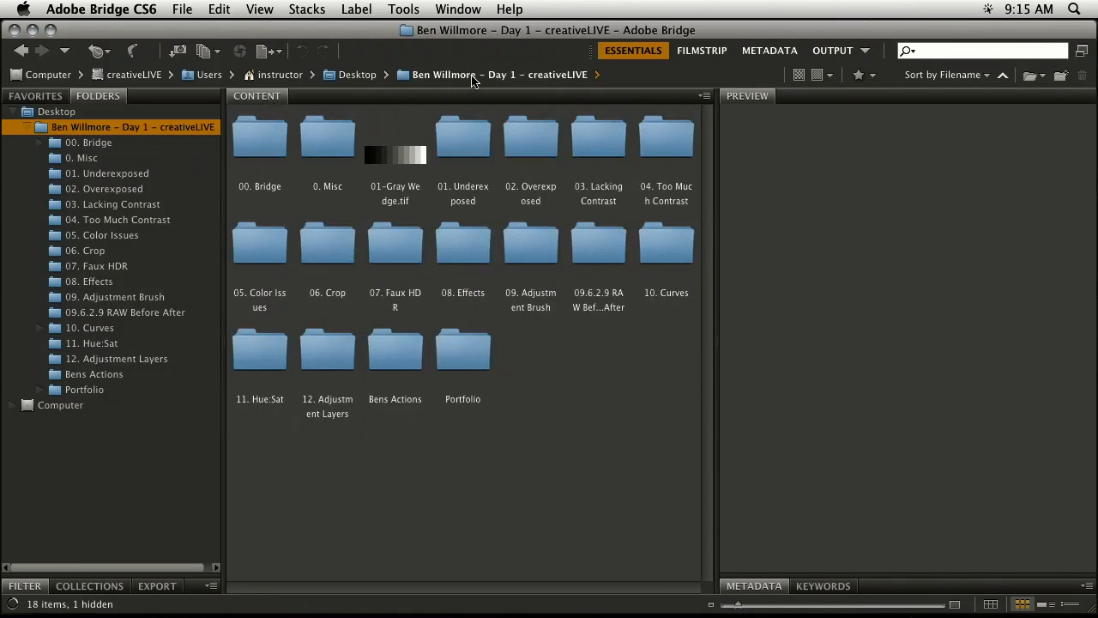
click(357, 76)
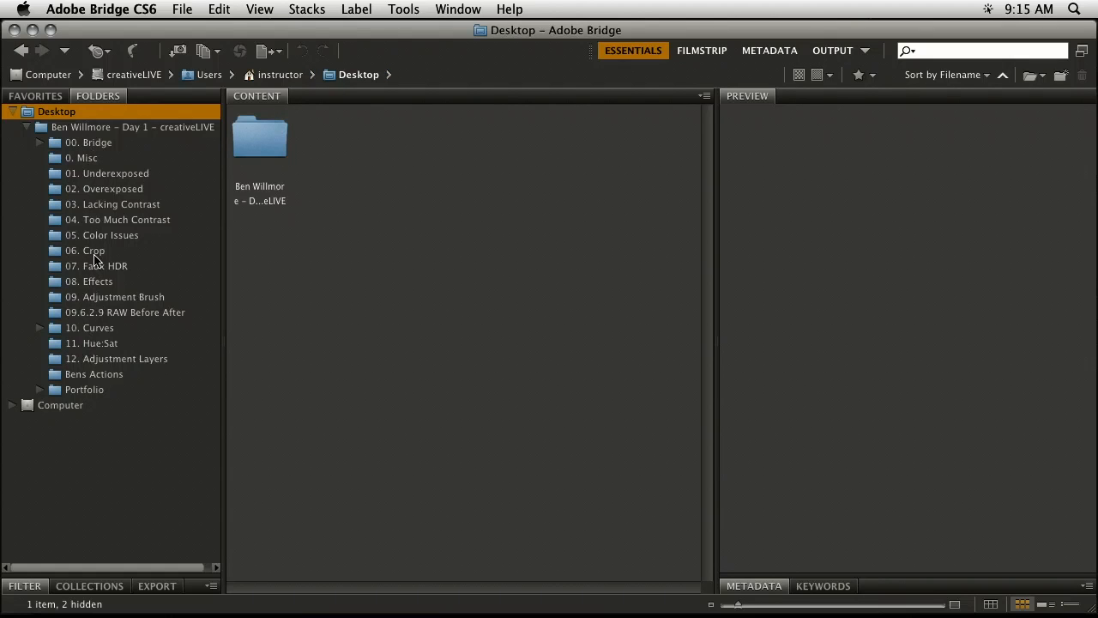
click(90, 148)
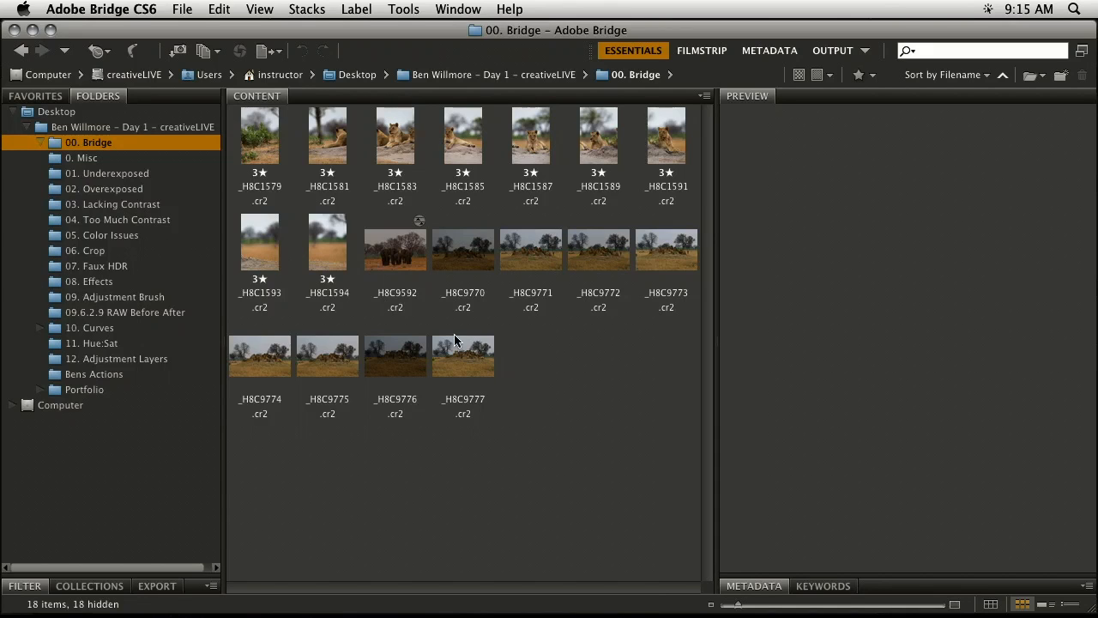
Preview the lion photo _H8C1587.cr2 and clear the selection.
click(547, 157)
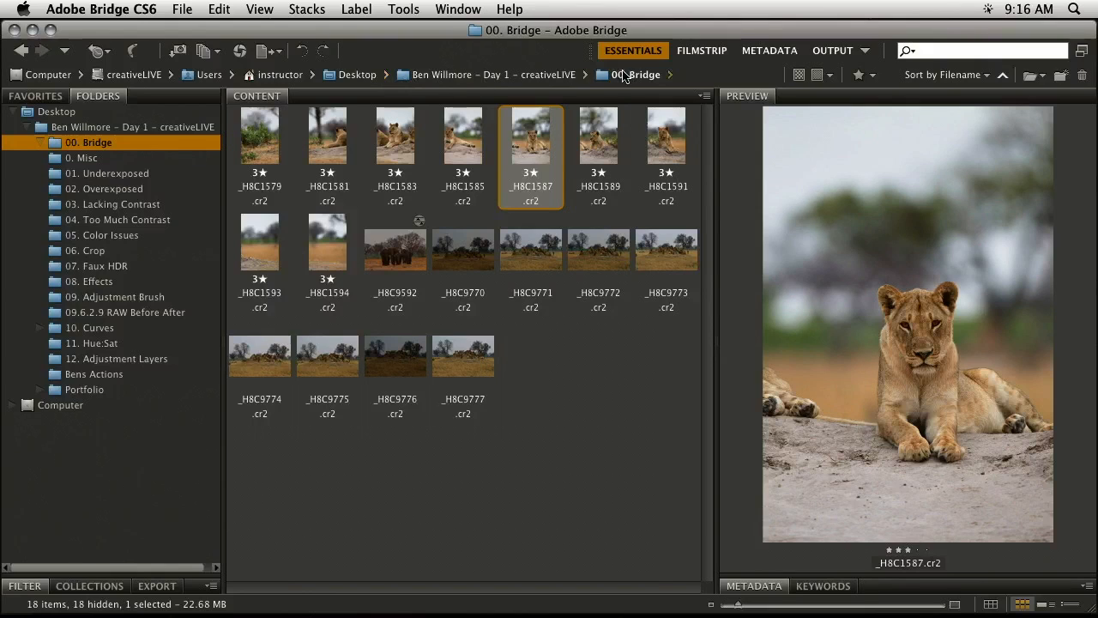
click(577, 409)
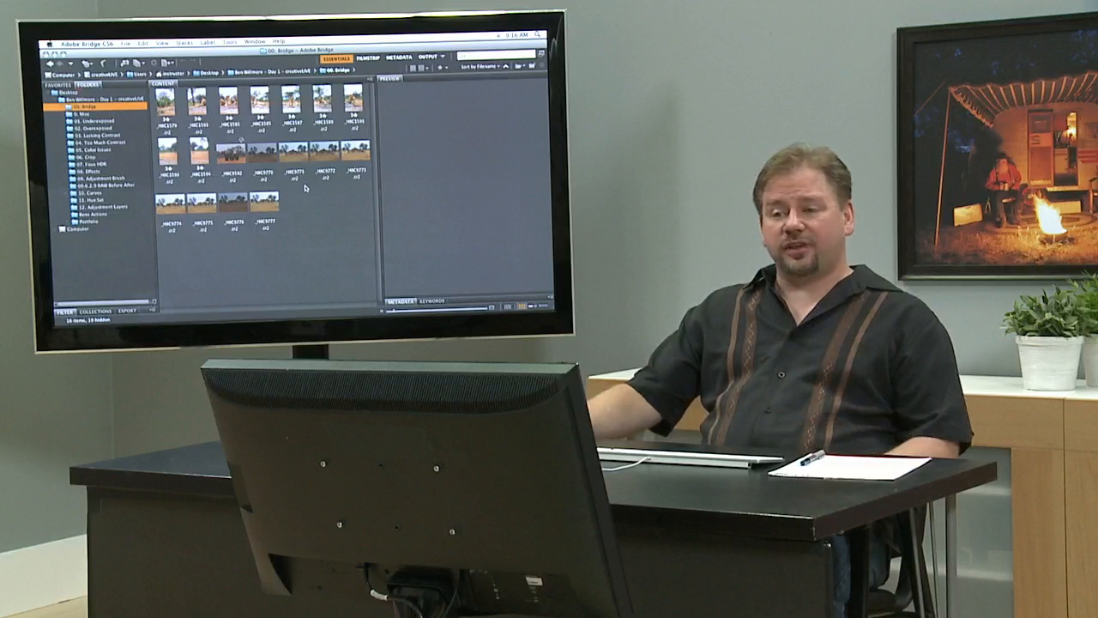
Switch to Photoshop and use its Browse in Bridge command to return to the Bridge window.
mouse_move(290, 306)
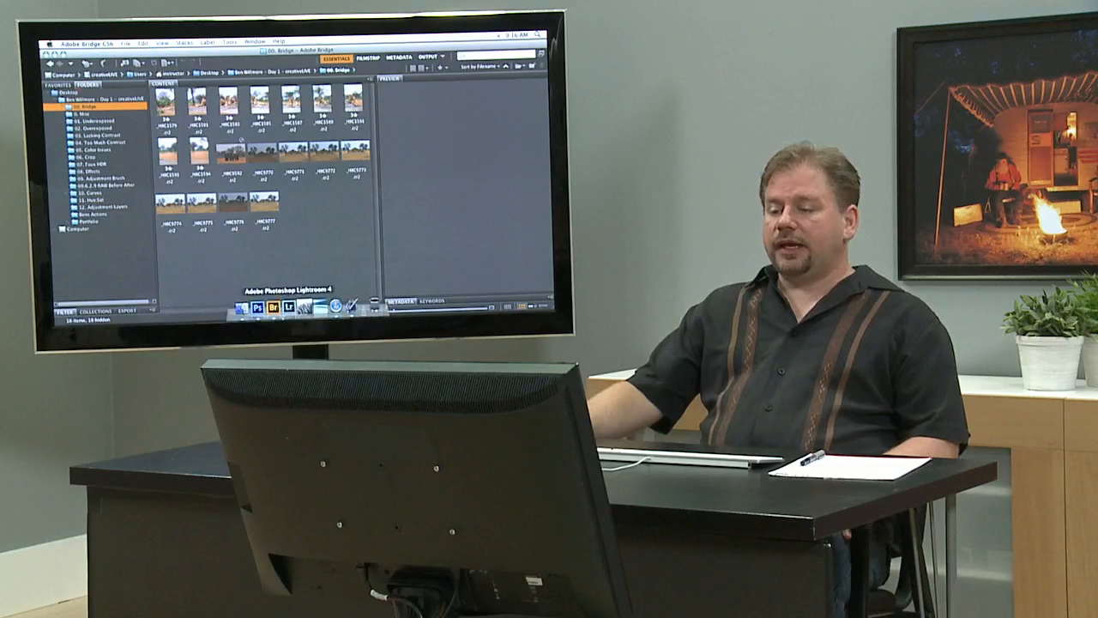
click(257, 308)
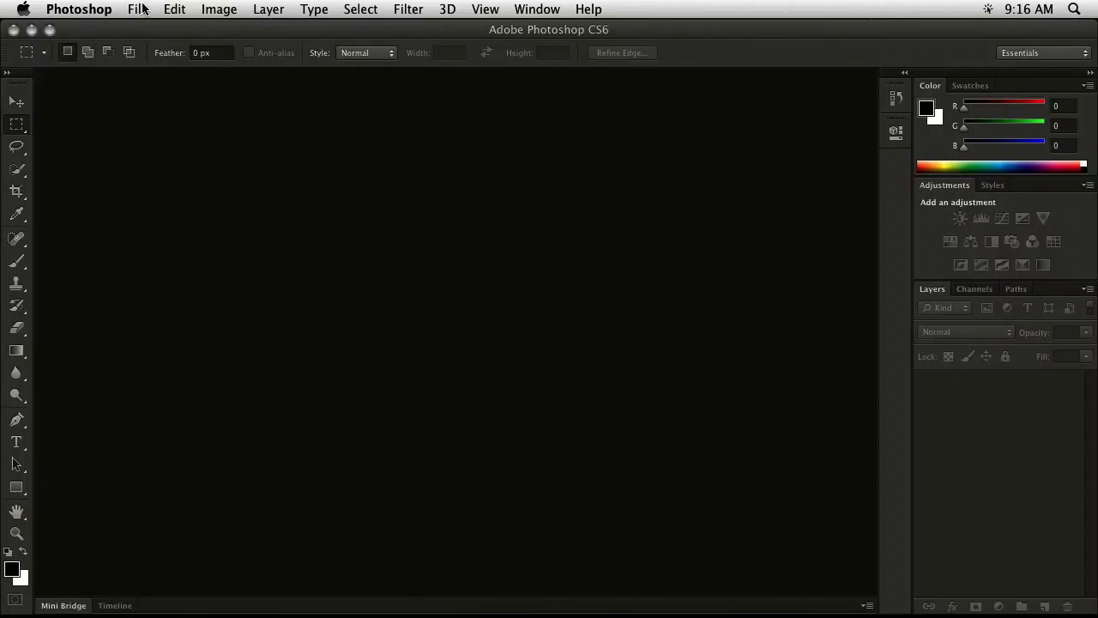
click(140, 9)
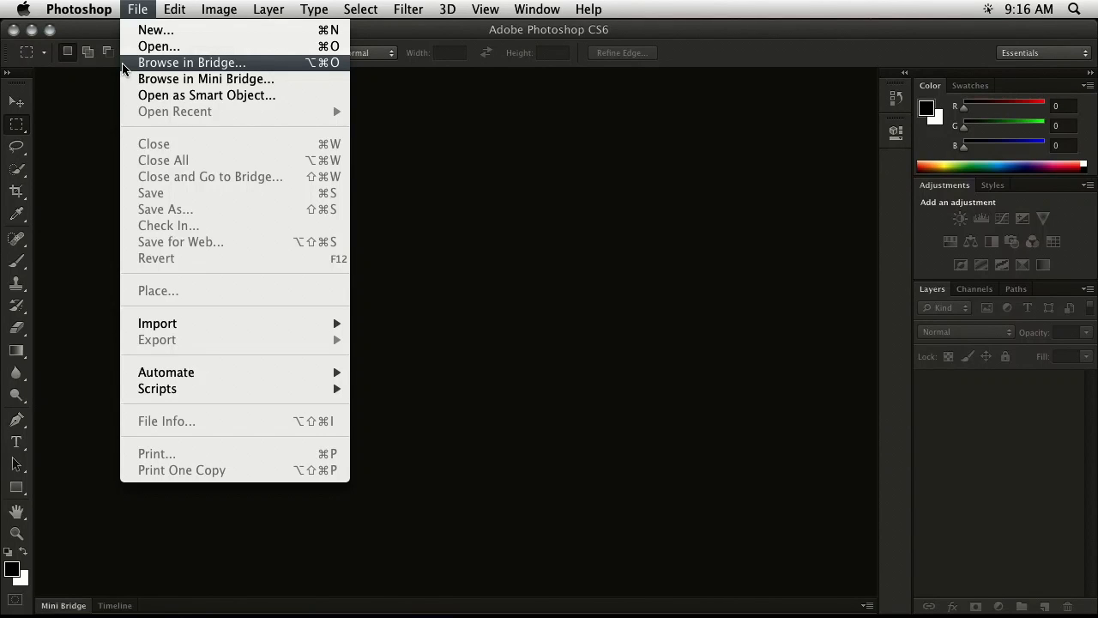
click(138, 9)
click(137, 8)
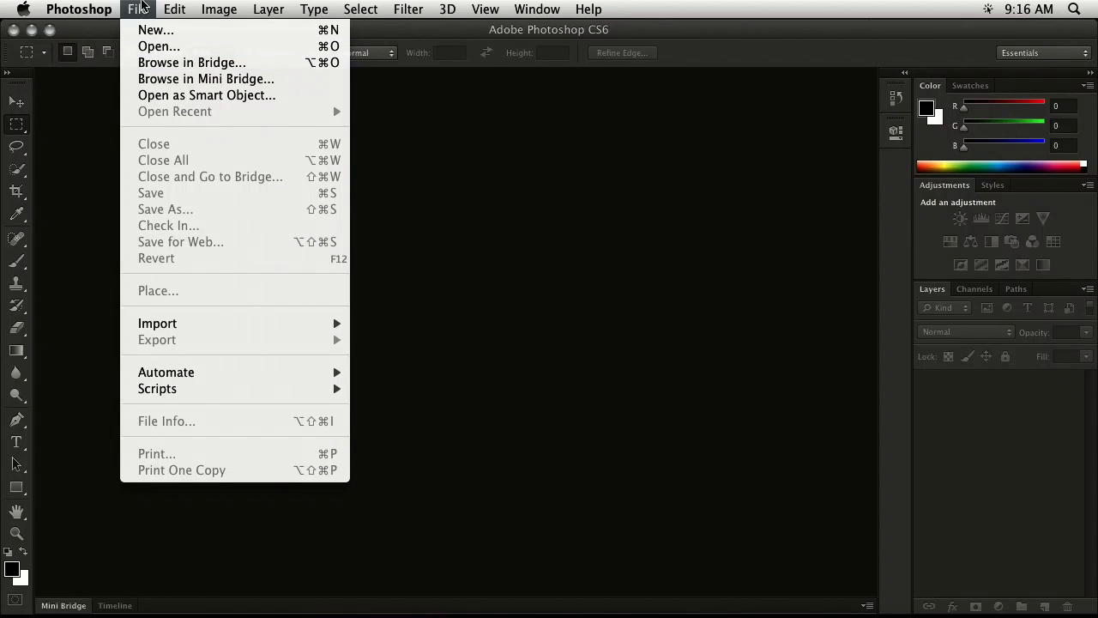
click(136, 67)
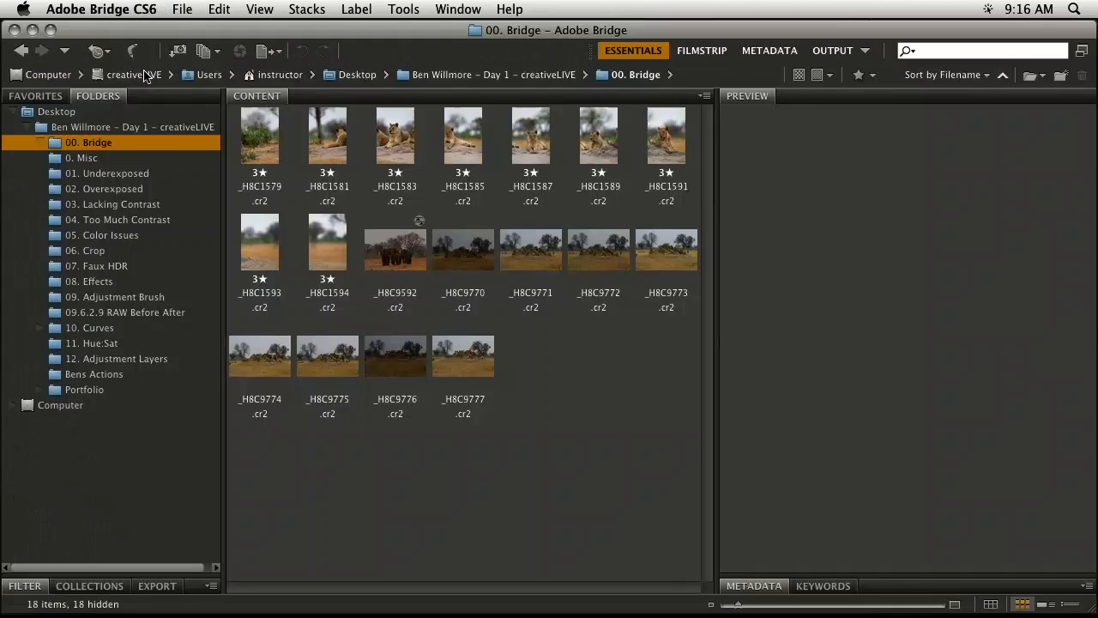
Preview the photos from _H8C1591.cr2 back to _H8C1579.cr2 one by one, and revisit the lion shots ending on _H8C1587.cr2.
click(650, 146)
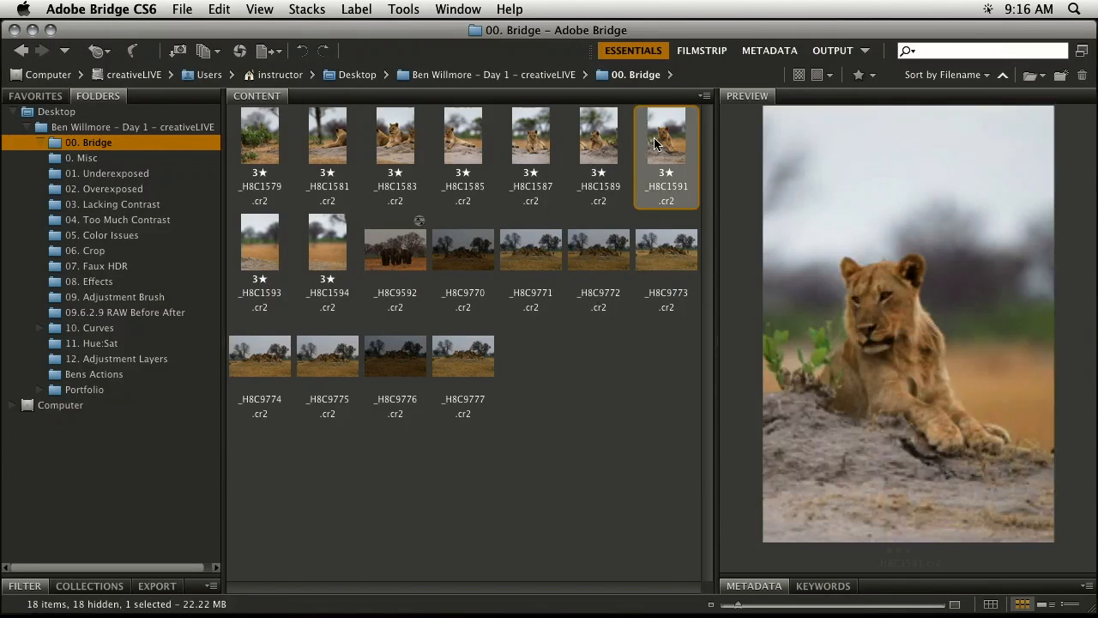
click(606, 146)
click(536, 137)
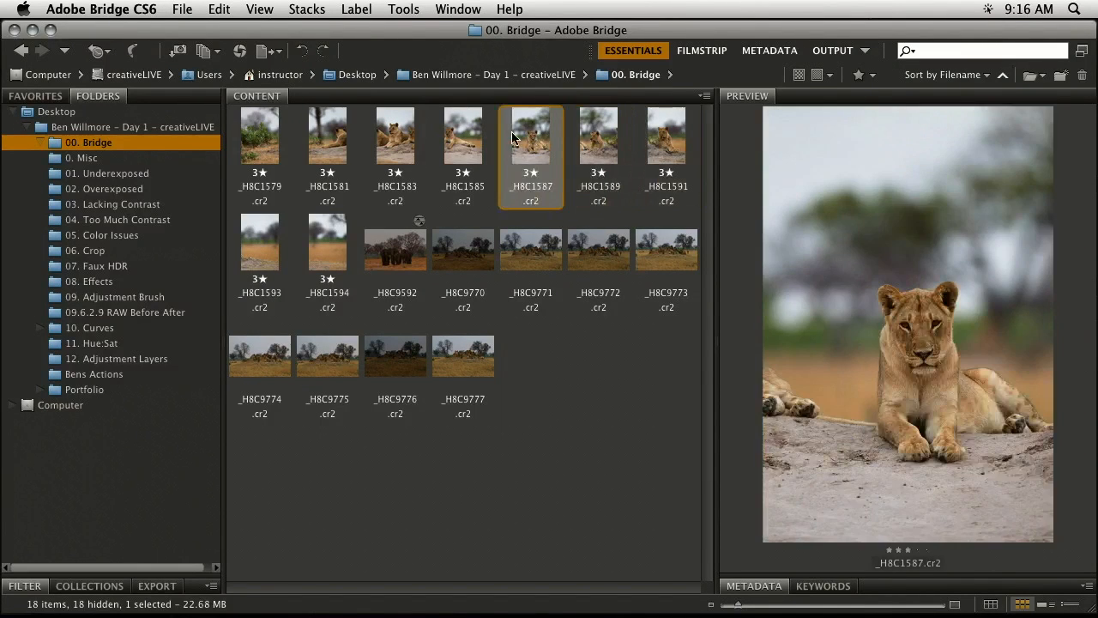
click(463, 139)
click(412, 139)
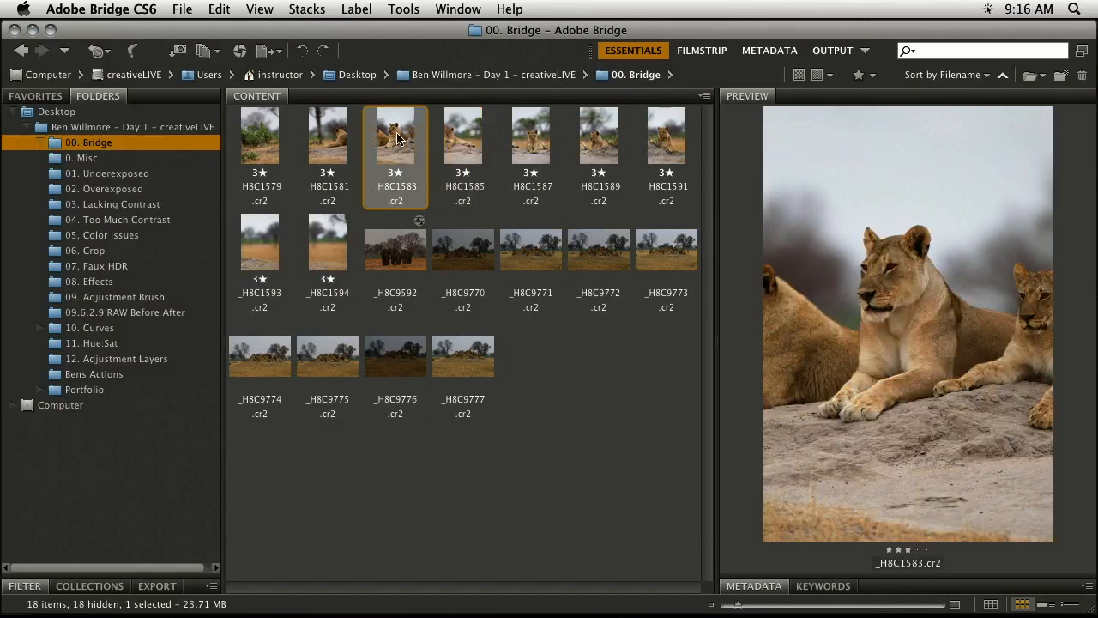
click(342, 139)
click(292, 139)
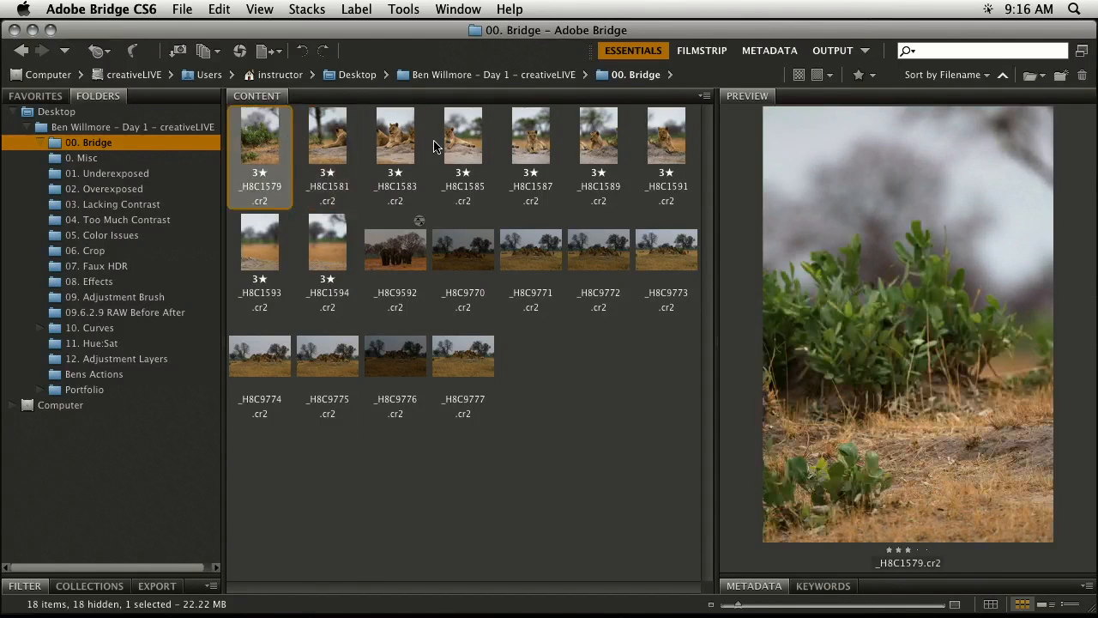
click(647, 153)
click(609, 151)
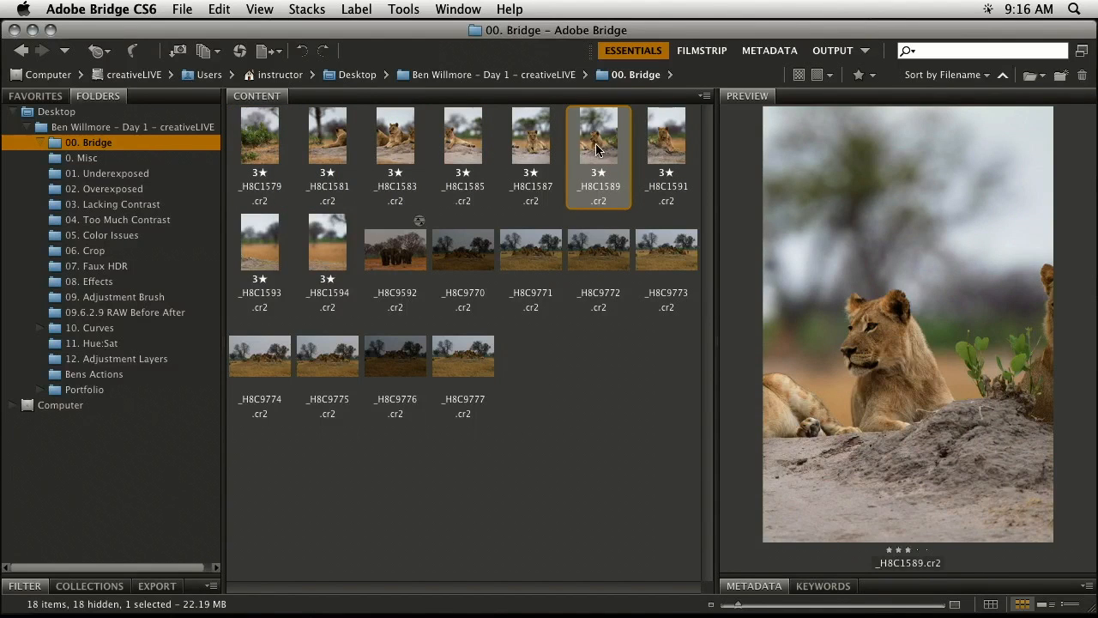
click(538, 149)
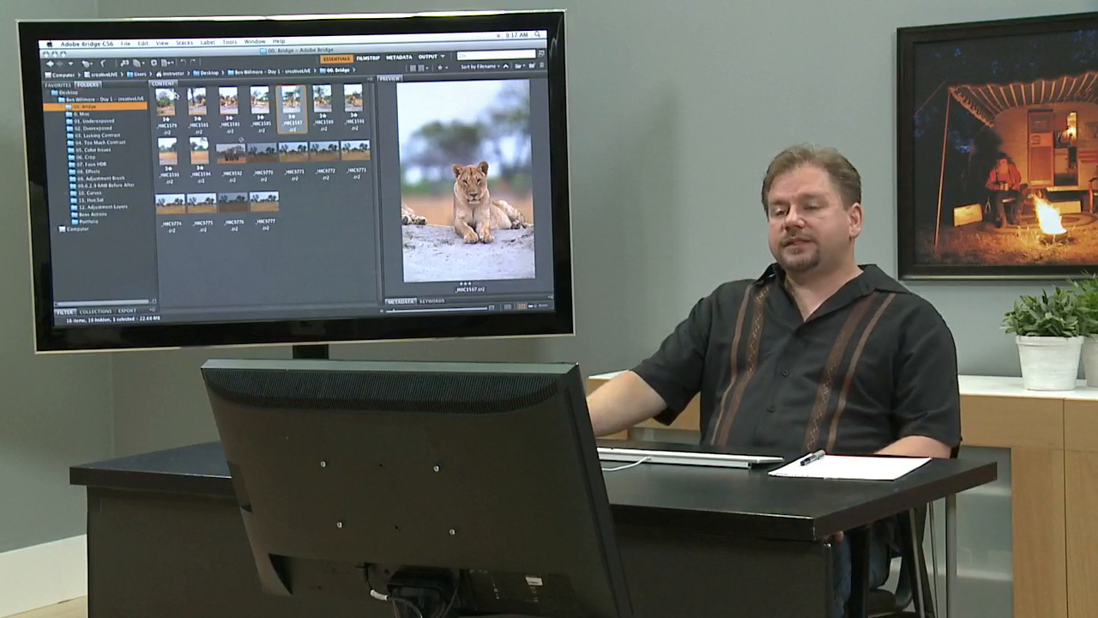
click(125, 42)
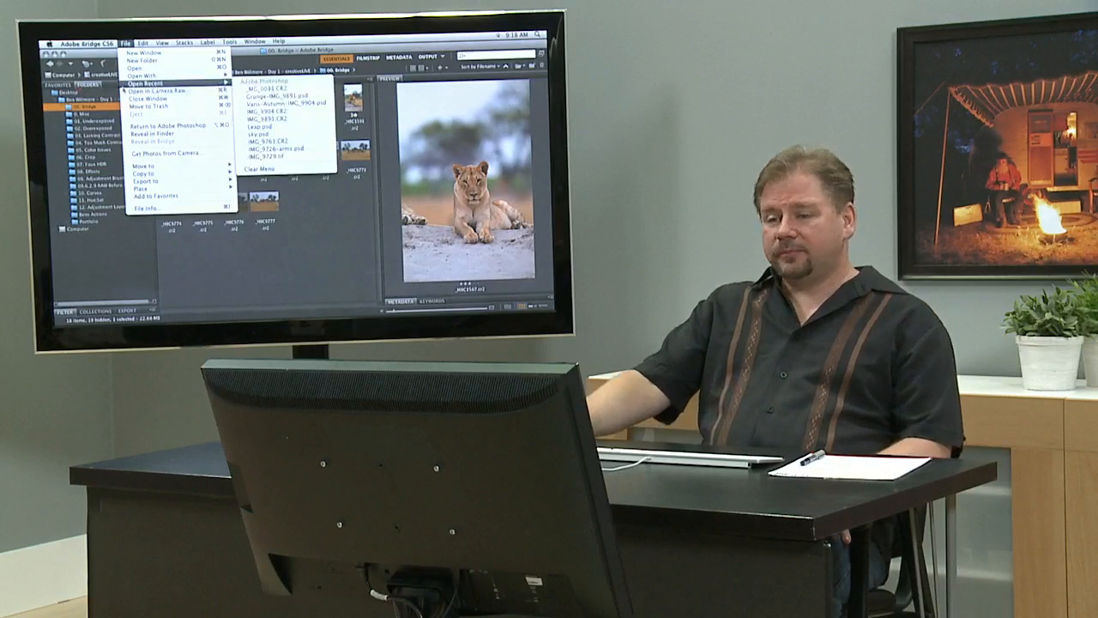
key(Escape)
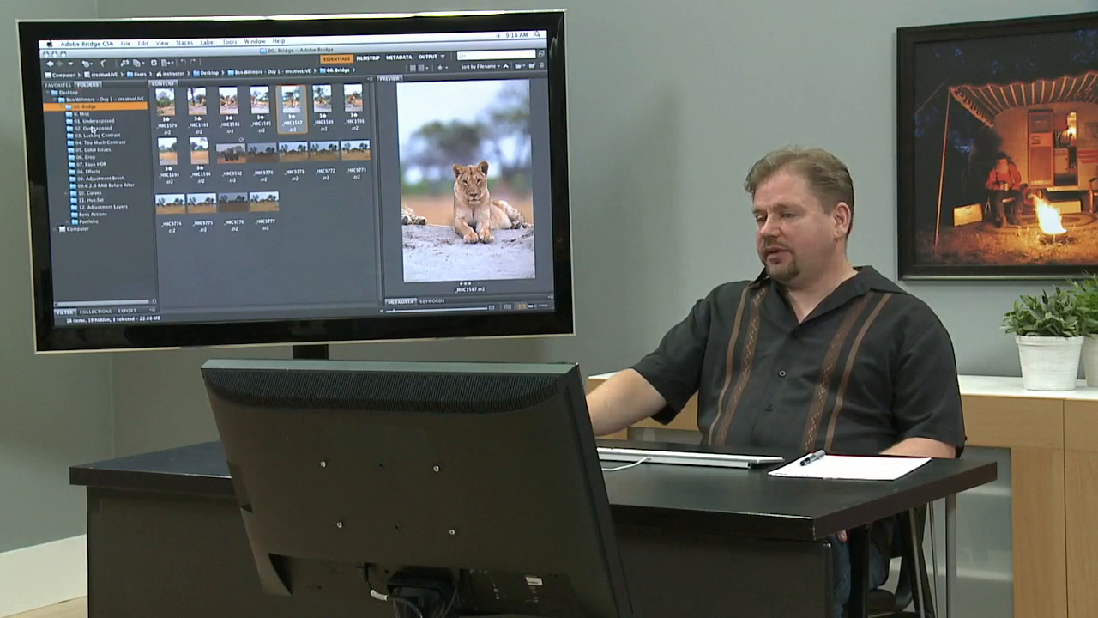
Open the 01. Underexposed folder and enlarge its thumbnails to three per row.
click(92, 121)
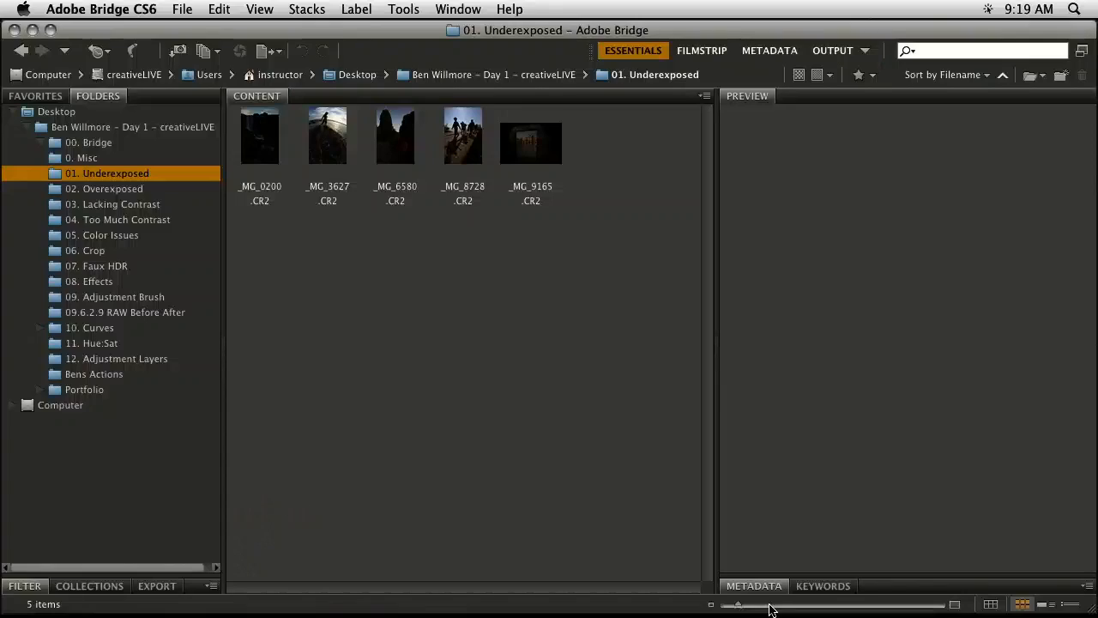
drag(743, 608, 775, 609)
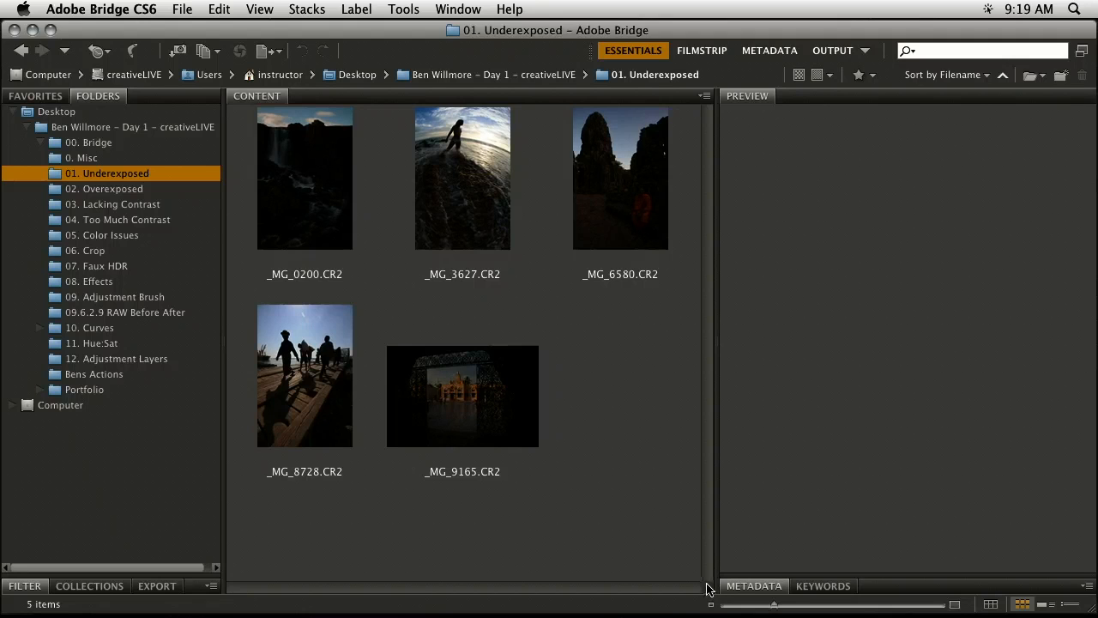
Preview the five underexposed photos one after another, from _MG_0200.CR2 to _MG_8728.CR2.
click(313, 190)
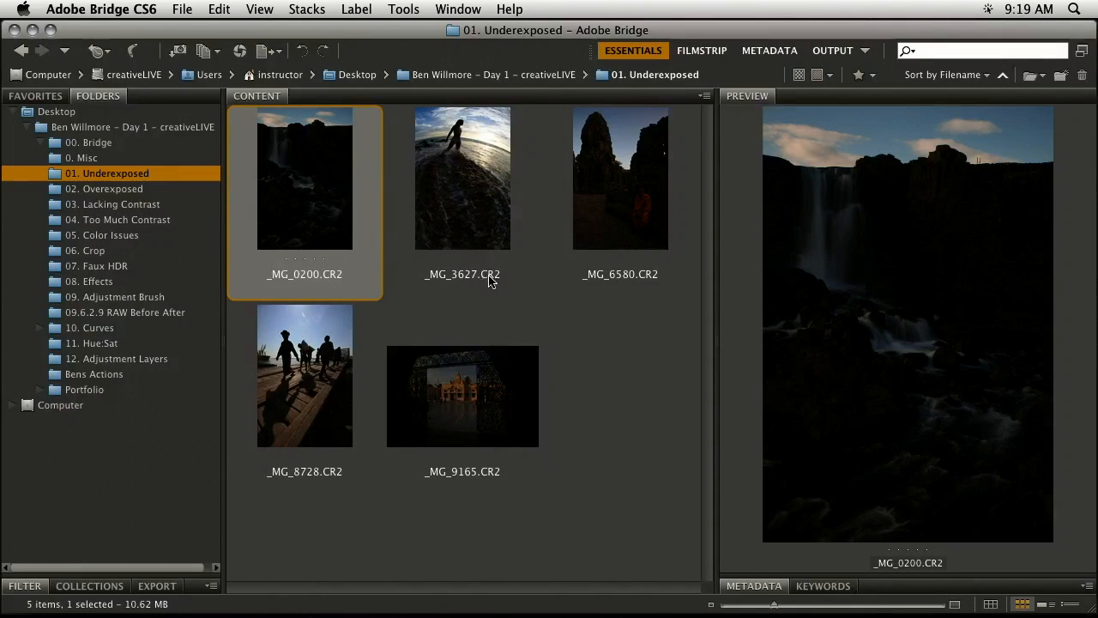
click(448, 173)
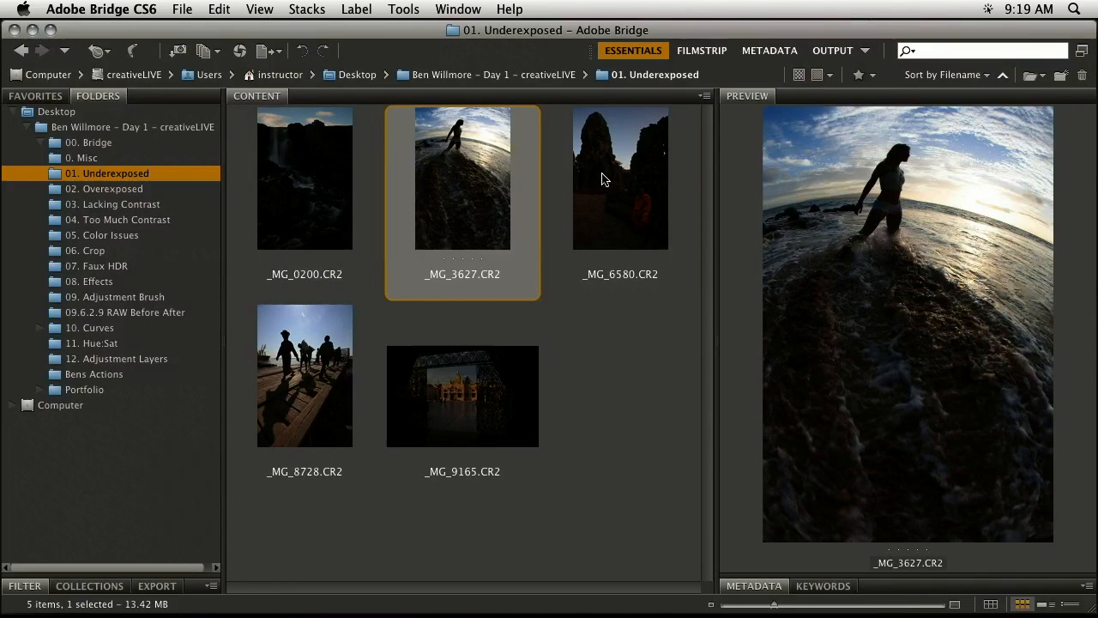
click(601, 179)
click(461, 403)
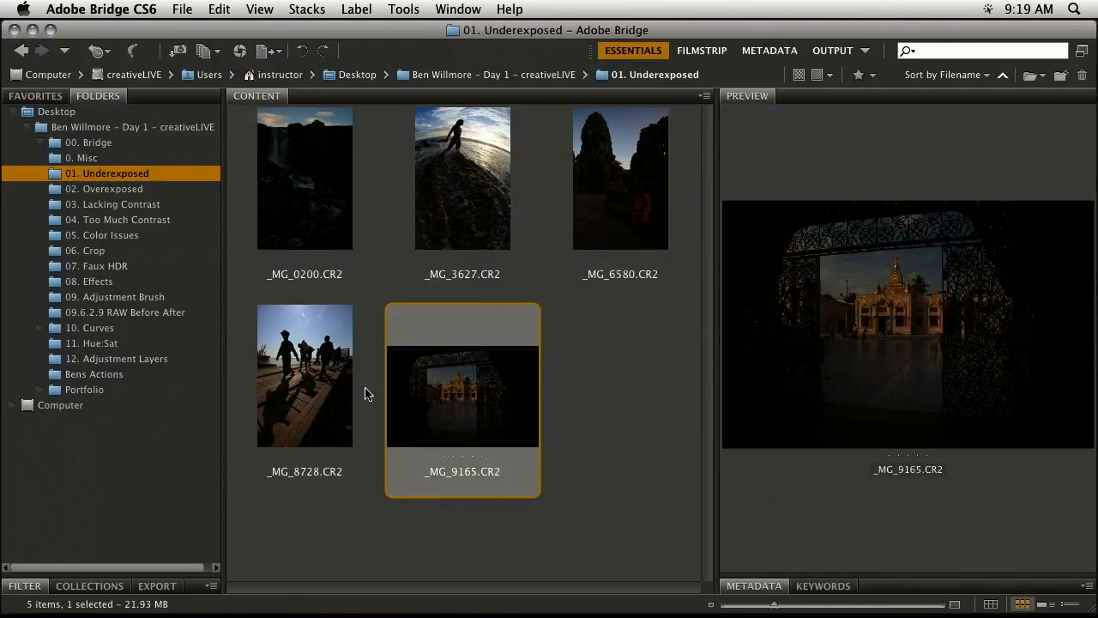
click(300, 384)
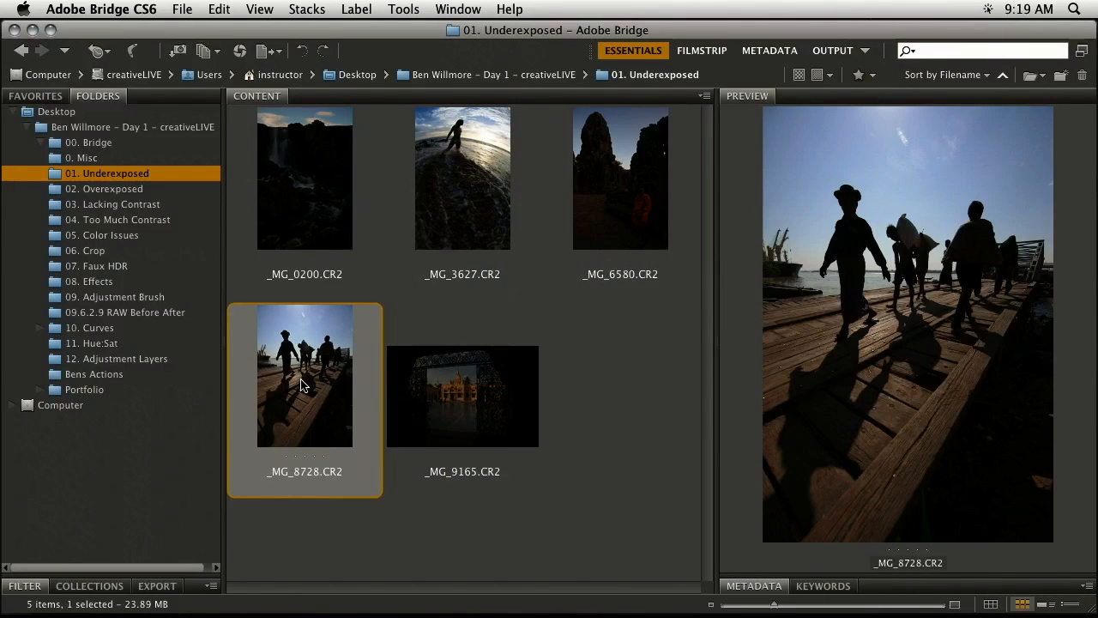
Open the 02. Overexposed folder and preview the archway photo _MG_0719.CR2.
click(121, 190)
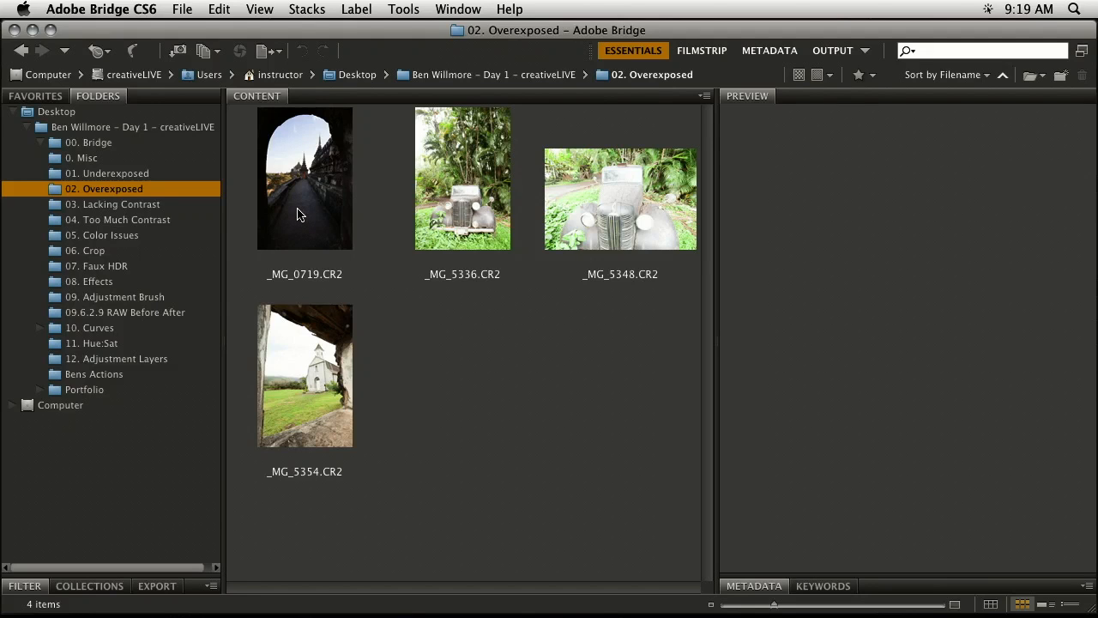
click(298, 214)
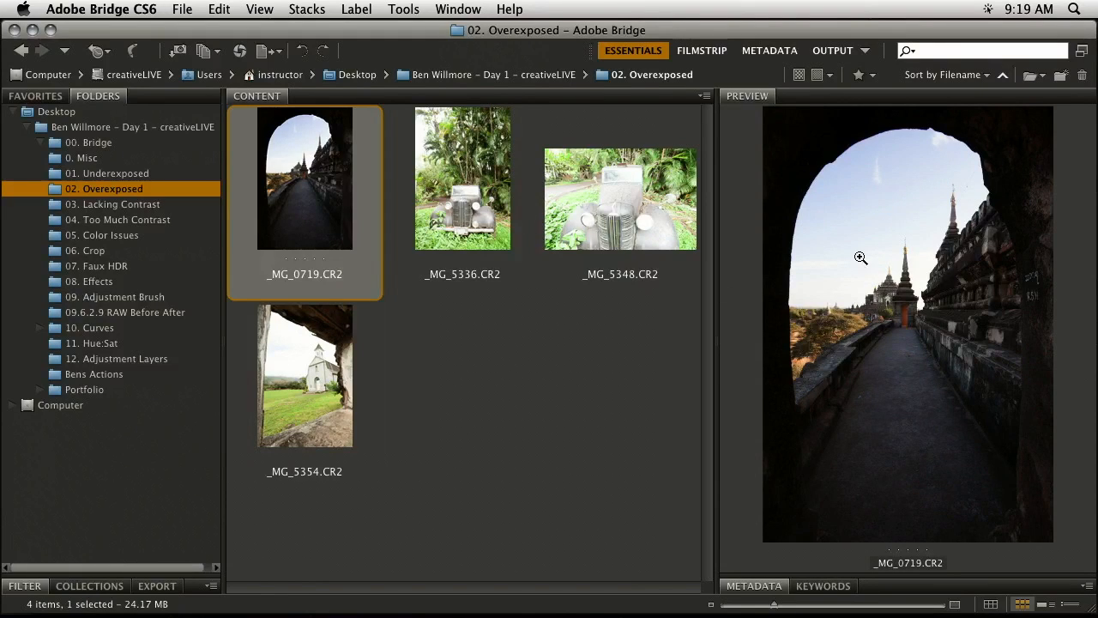
Browse the folders 03. Lacking Contrast through 05. Color Issues, previewing _MG_9499.CR2, _MG_9547.CR2 and _MG_3645.cr2.
click(106, 208)
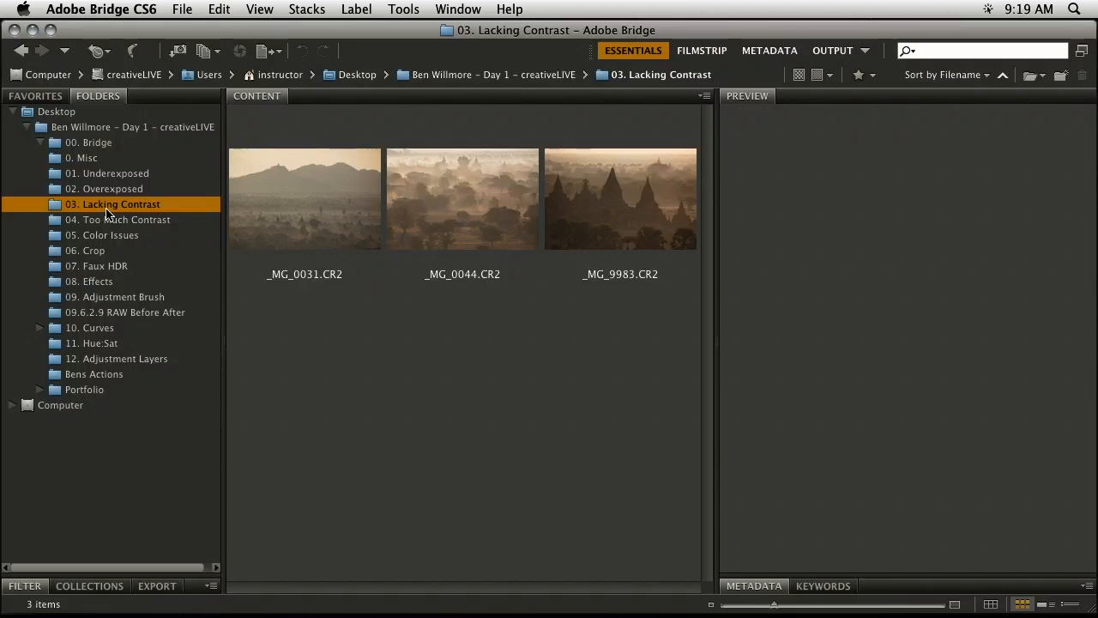
click(104, 221)
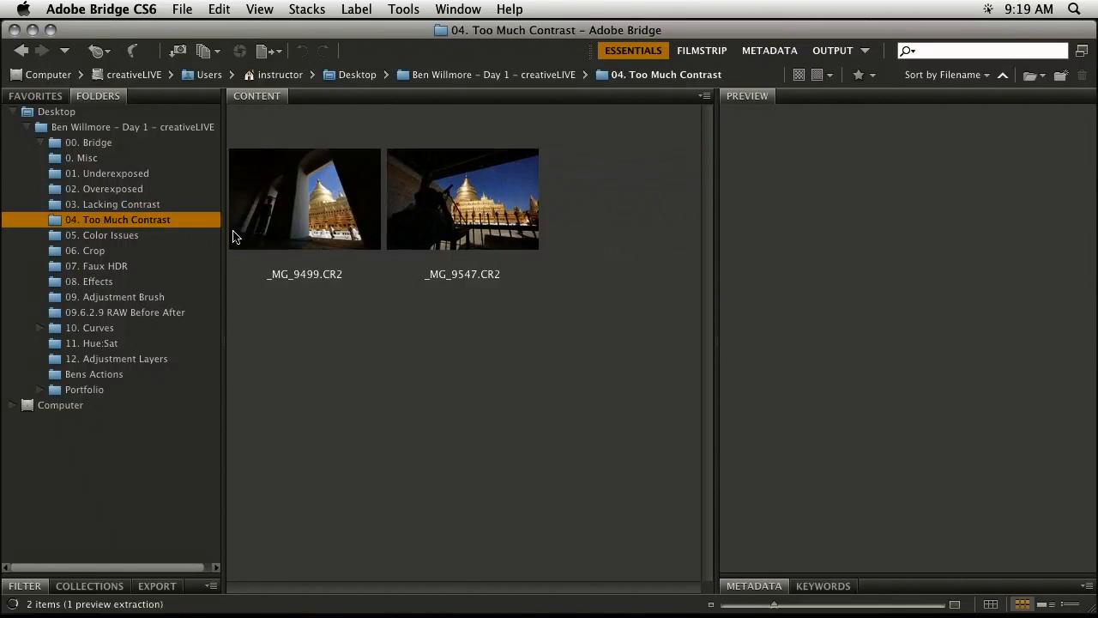
click(307, 237)
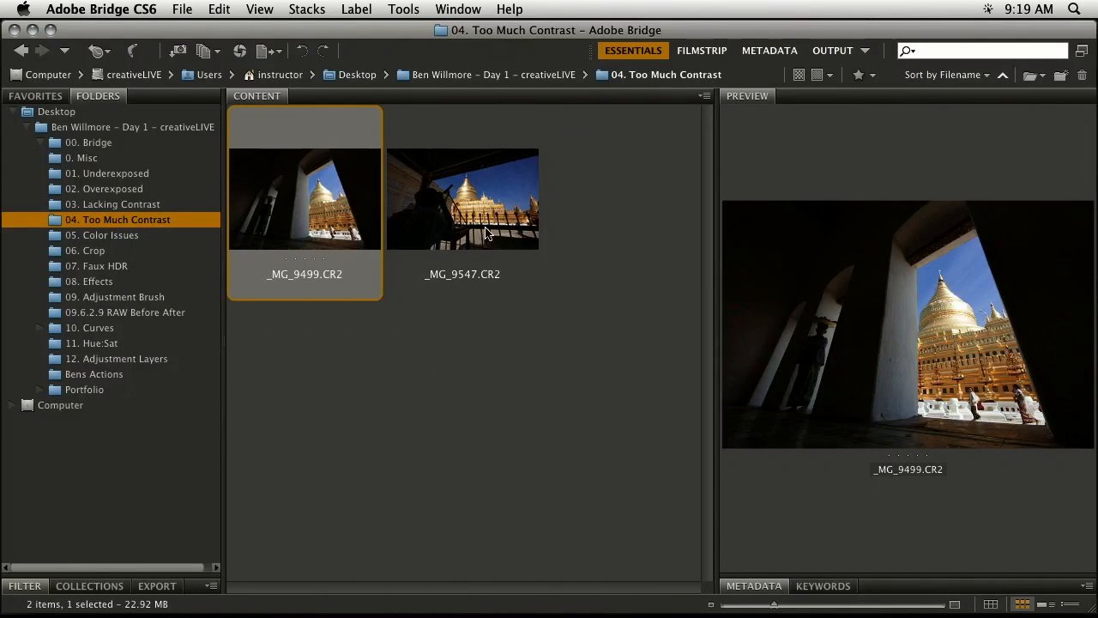
click(520, 233)
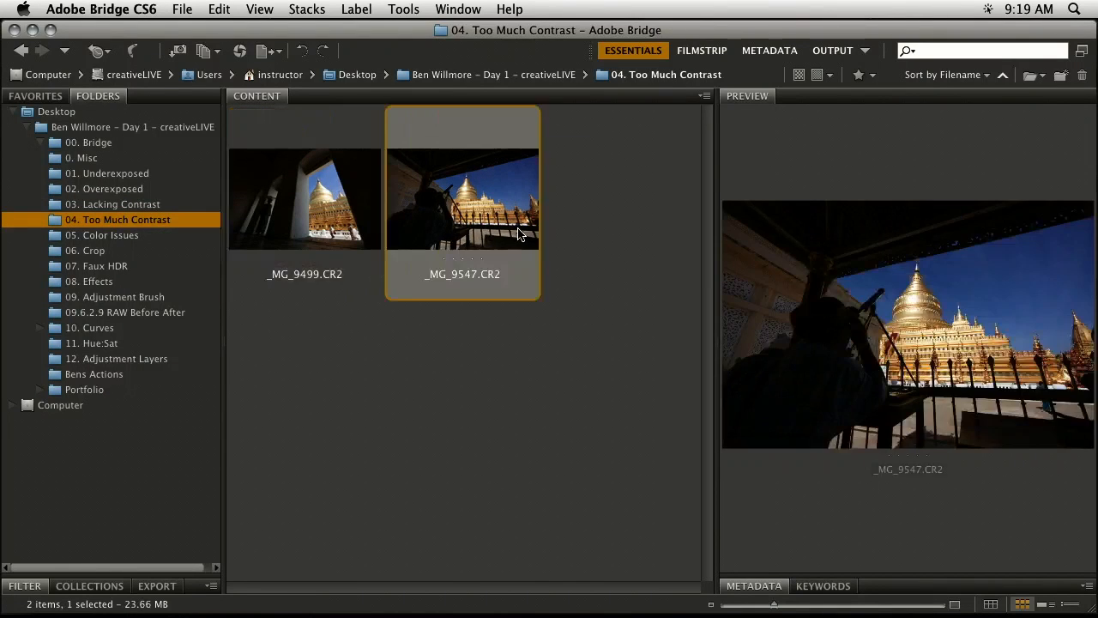
click(123, 236)
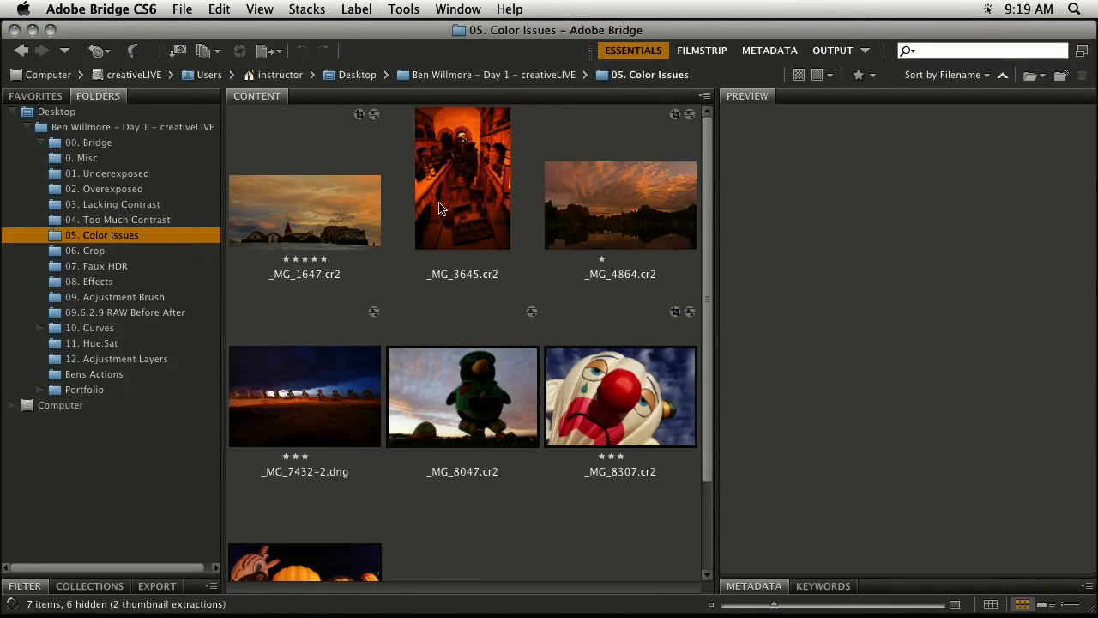
click(440, 204)
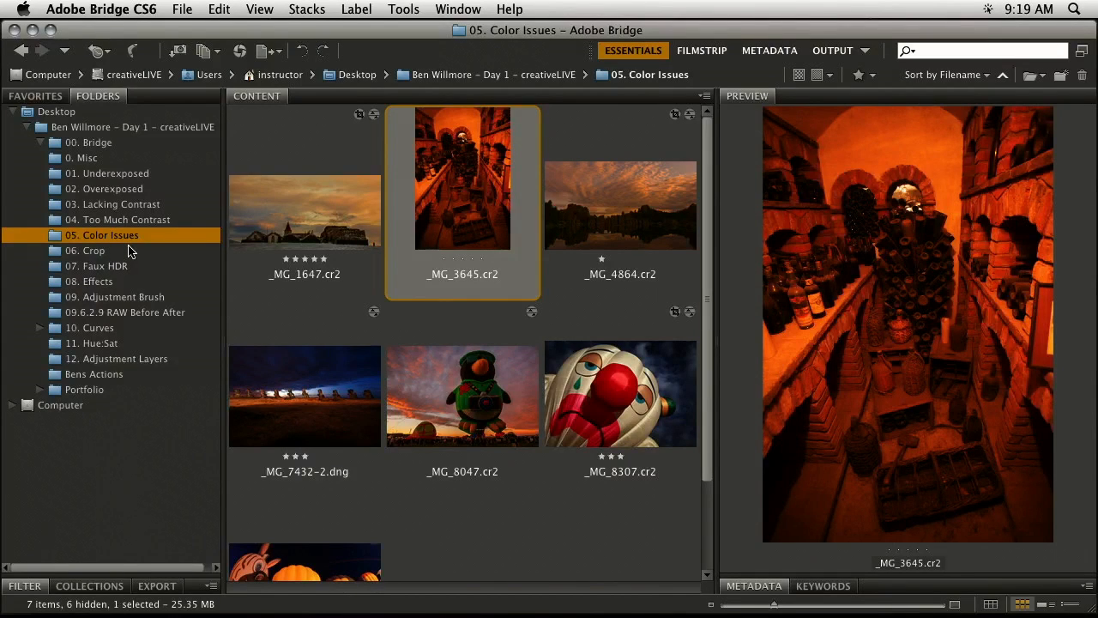
Open _MG_0200.CR2 from the 01. Underexposed folder in Camera Raw to view its Basic settings, and cancel without changes.
click(114, 175)
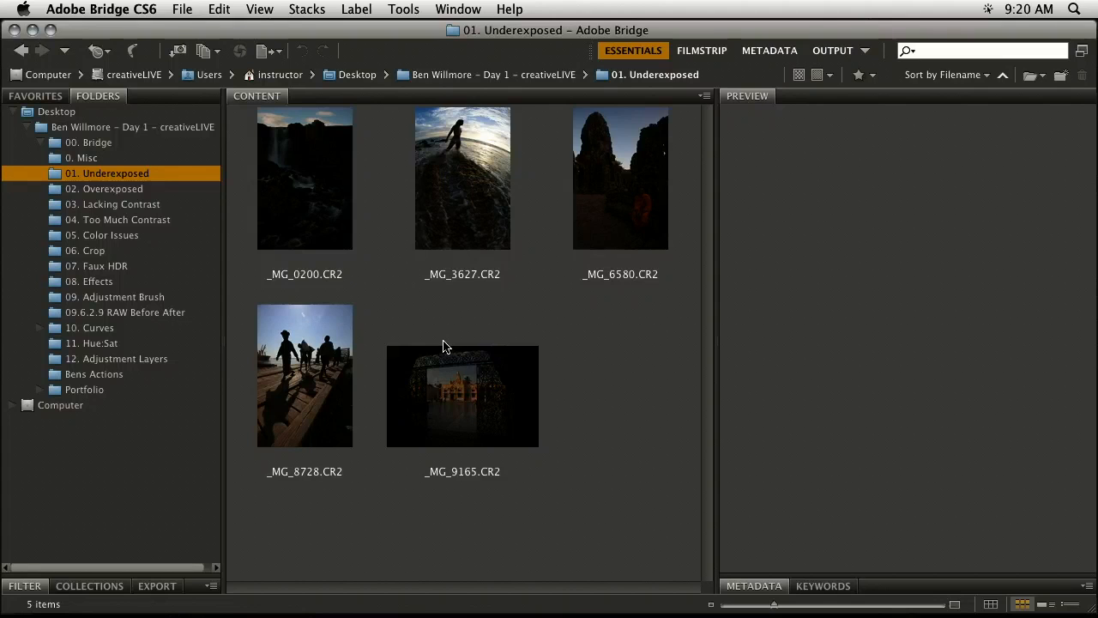
click(315, 176)
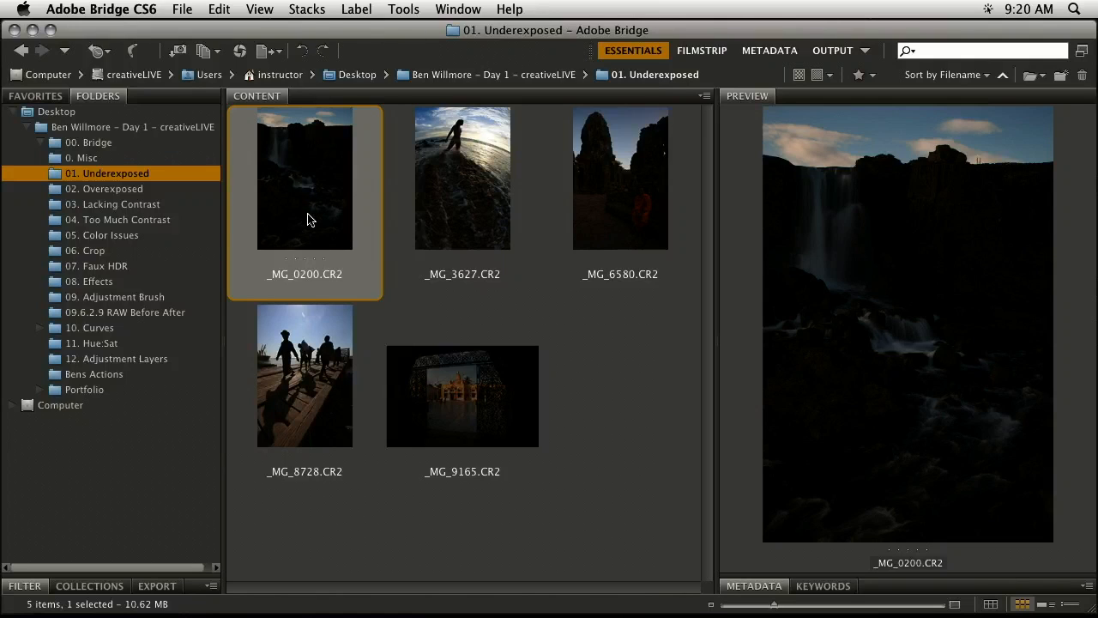
double_click(278, 142)
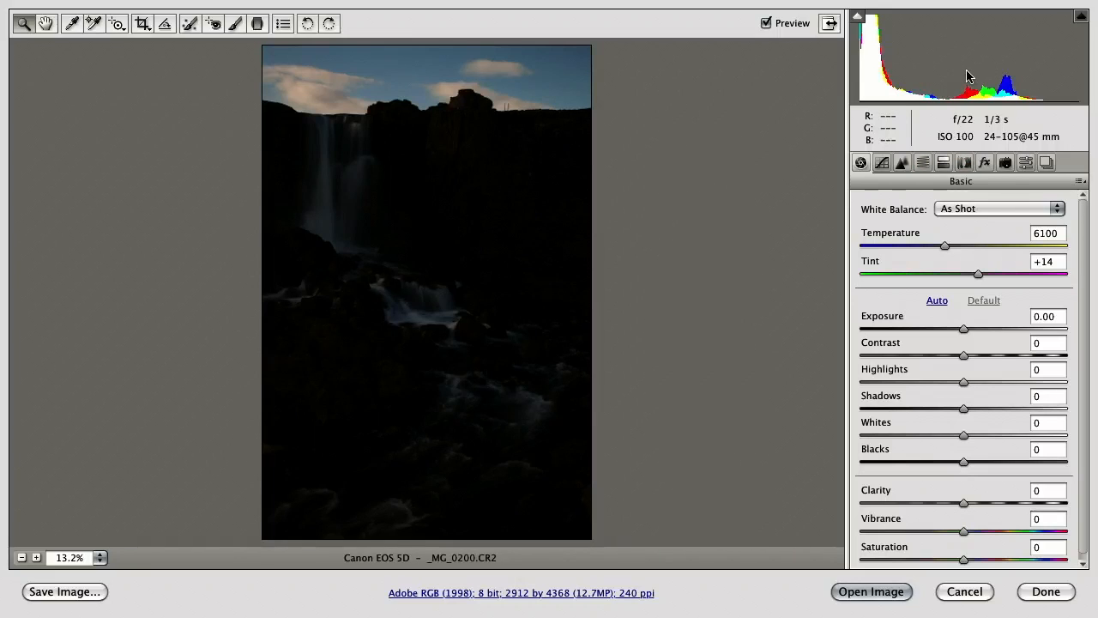
click(973, 594)
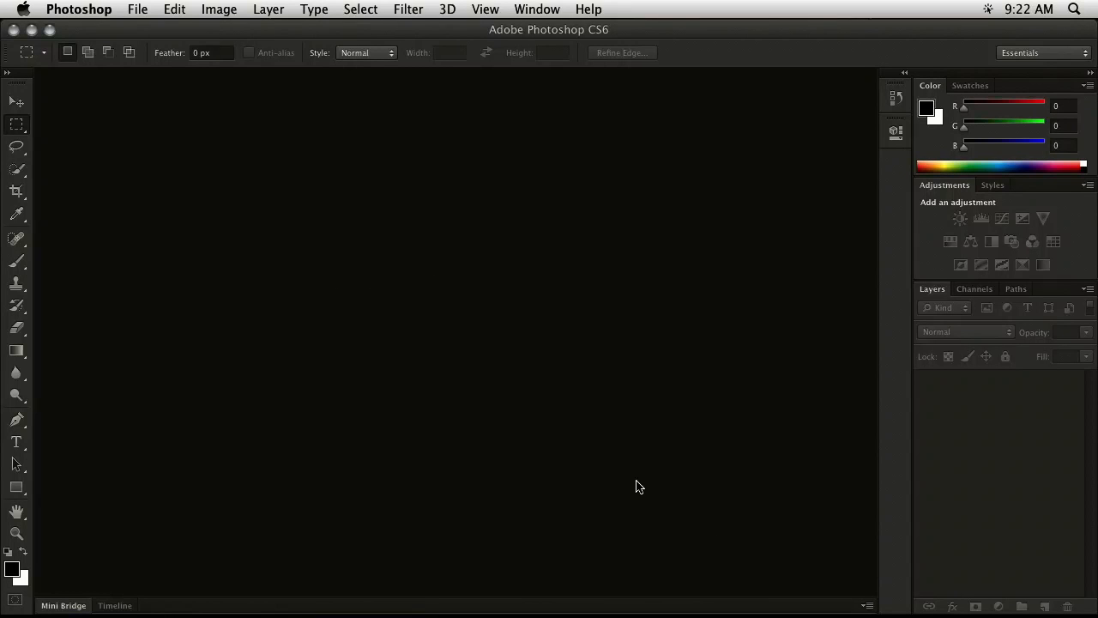
Create a new blank Photoshop document with the default settings and examine the Levels adjustment on it without applying anything.
key(super+n)
key(Return)
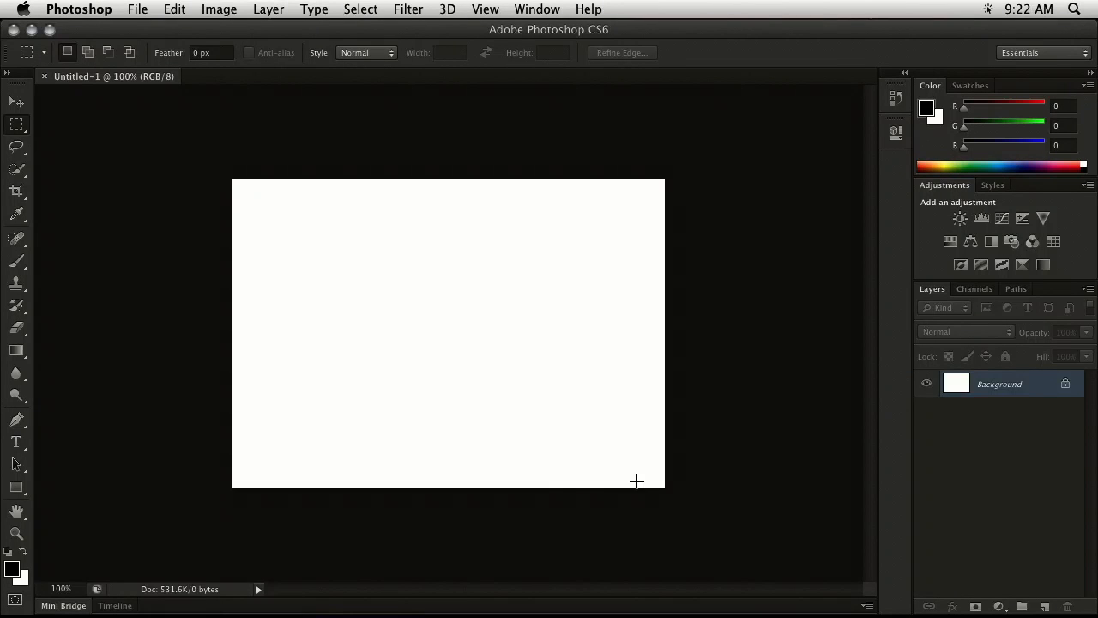
click(219, 8)
mouse_move(257, 62)
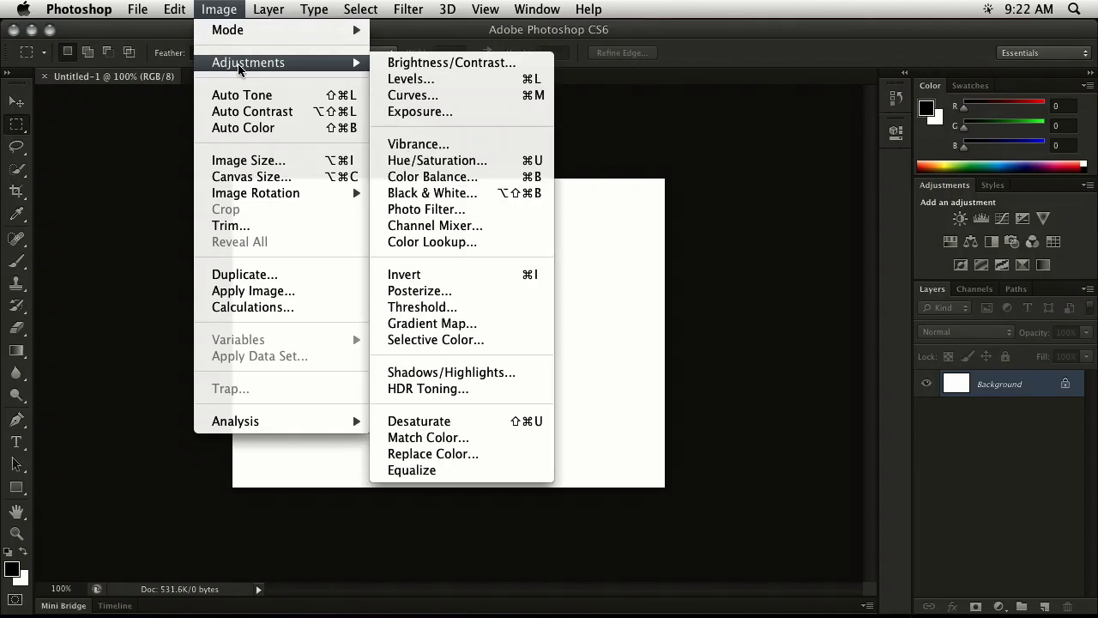
click(447, 79)
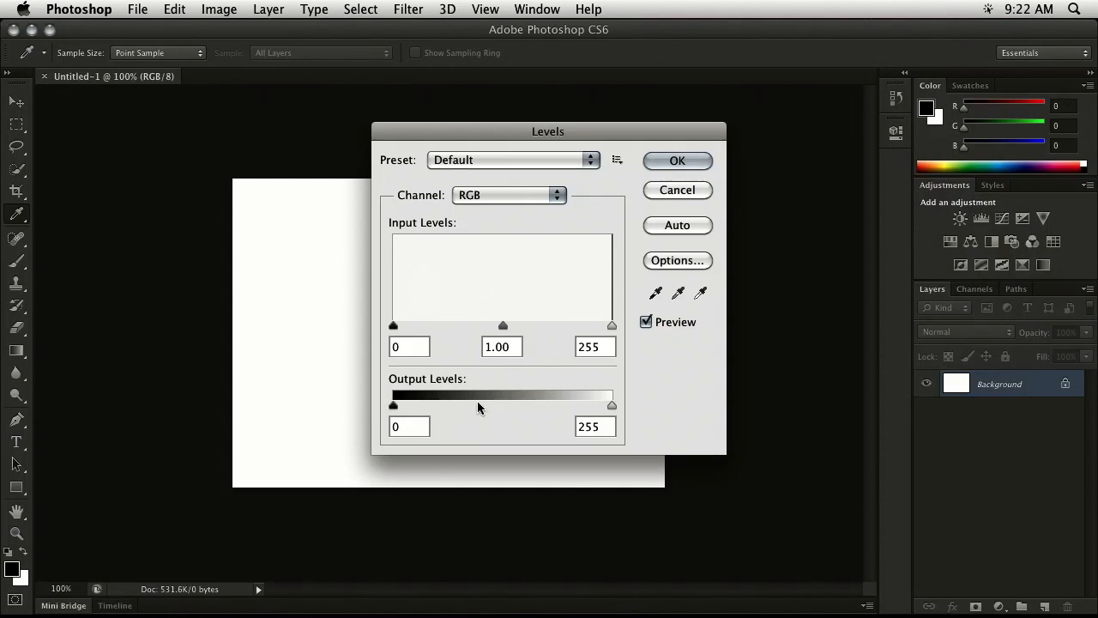
click(677, 193)
key(m)
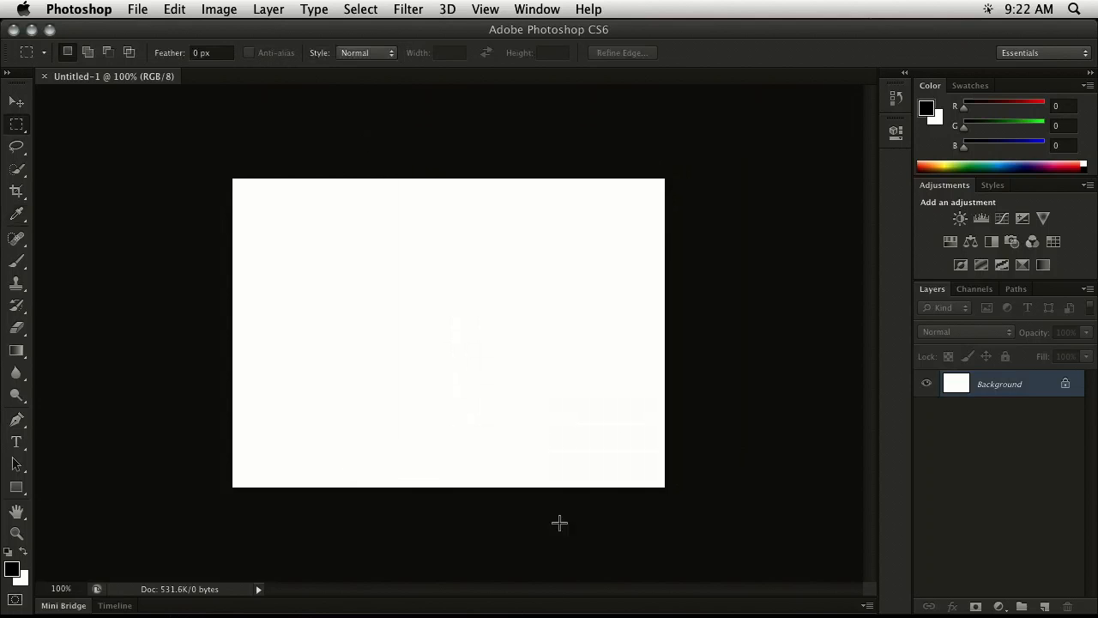
Return to Bridge to reopen _MG_0200.CR2 in Camera Raw, and set its Exposure to +2.25.
click(139, 9)
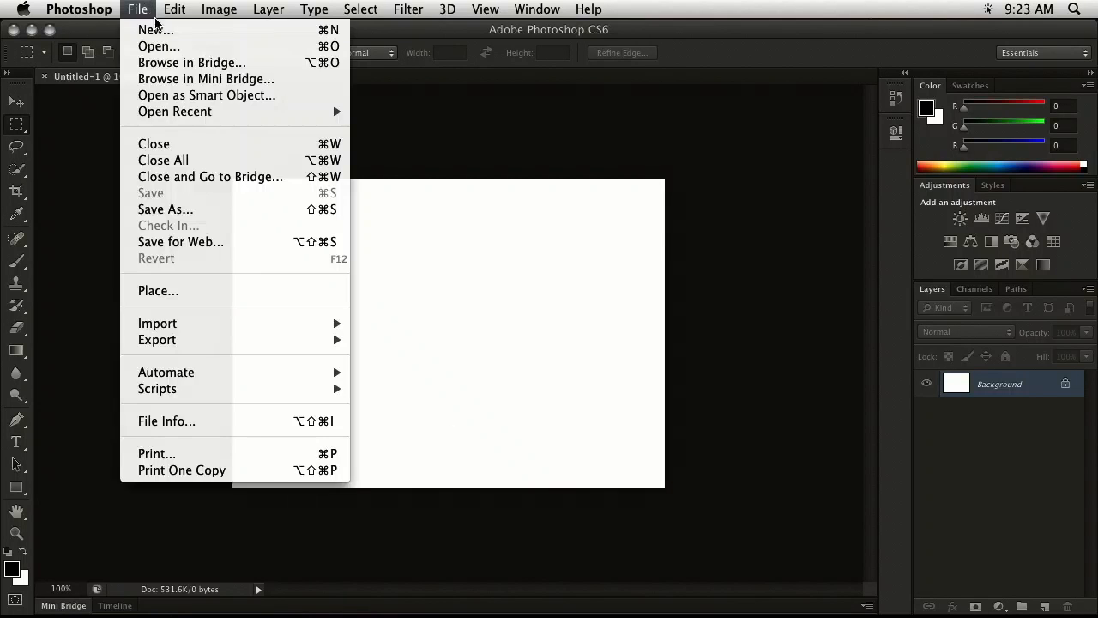
click(159, 60)
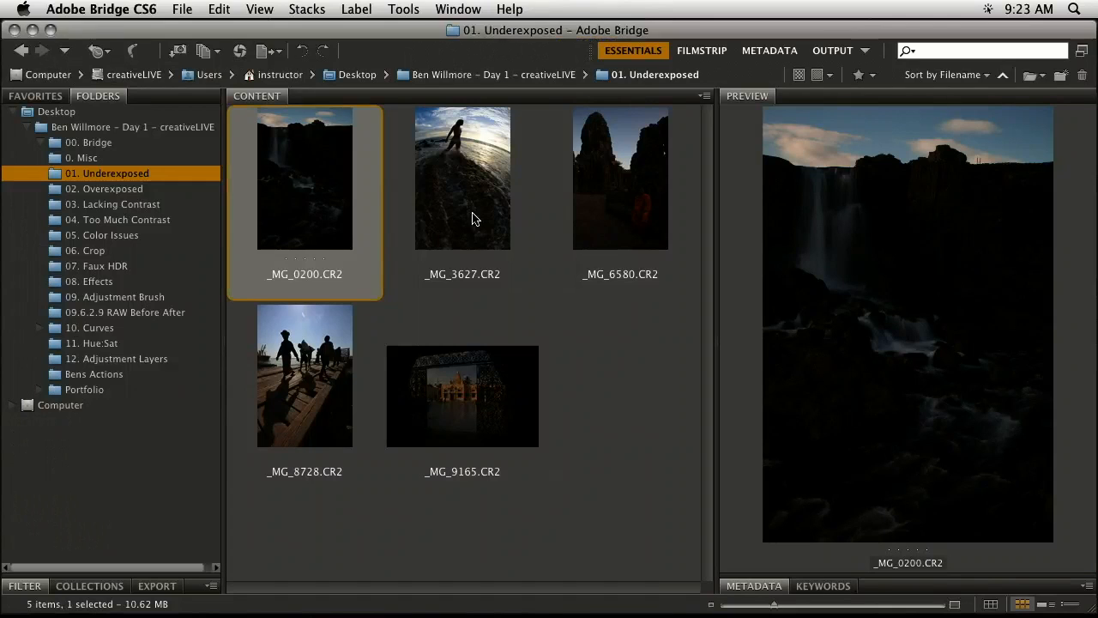
double_click(288, 177)
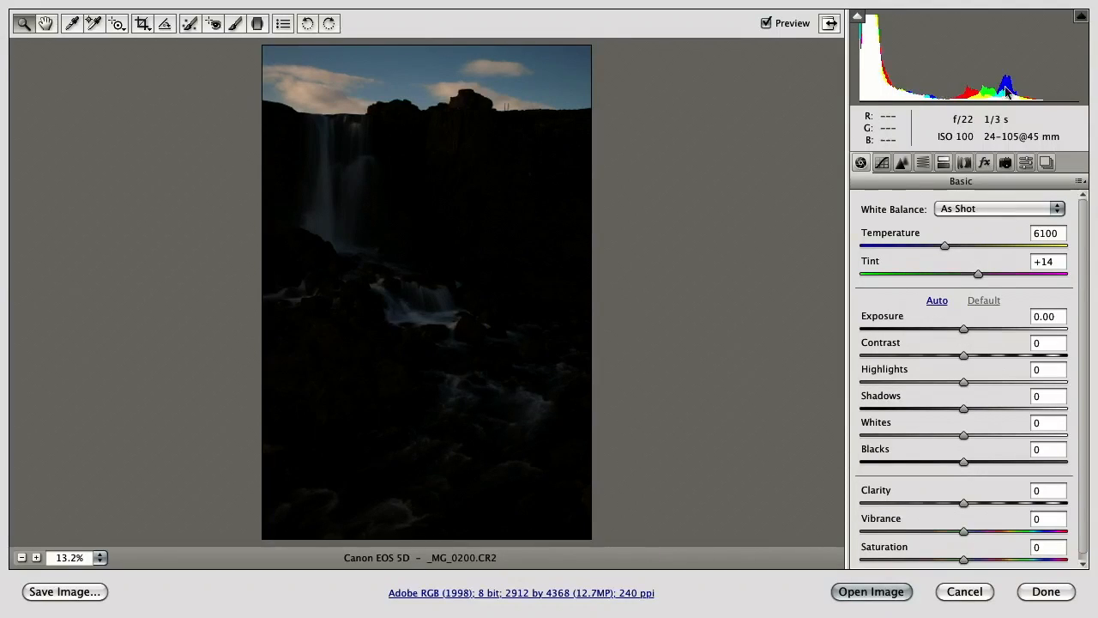
drag(964, 334, 1009, 331)
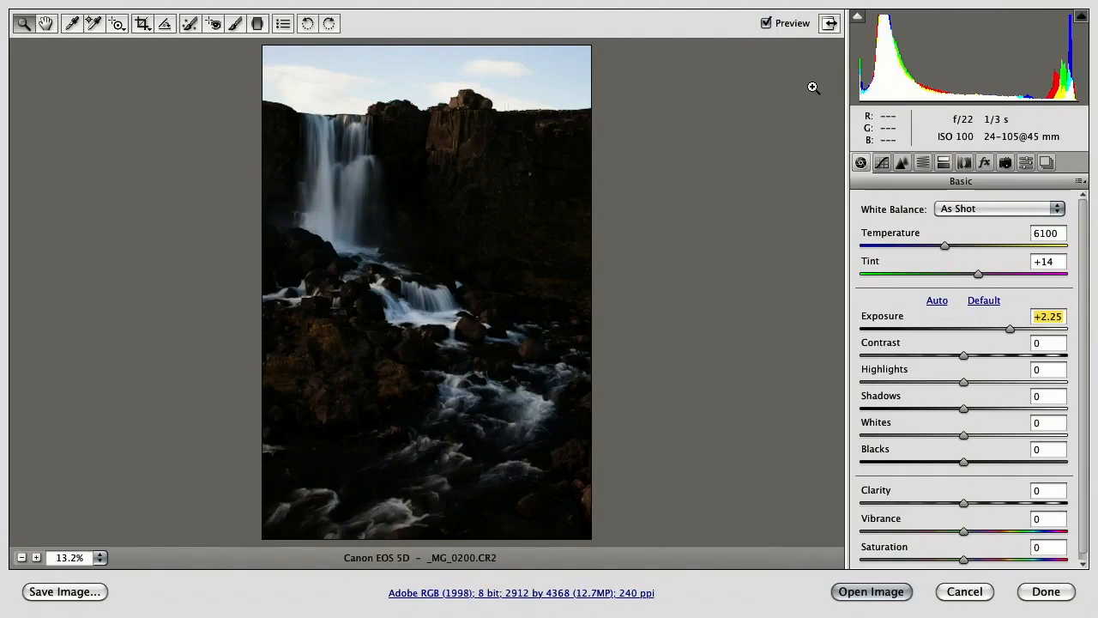
Compare the waterfall photo several times with and without the exposure adjustment.
click(766, 24)
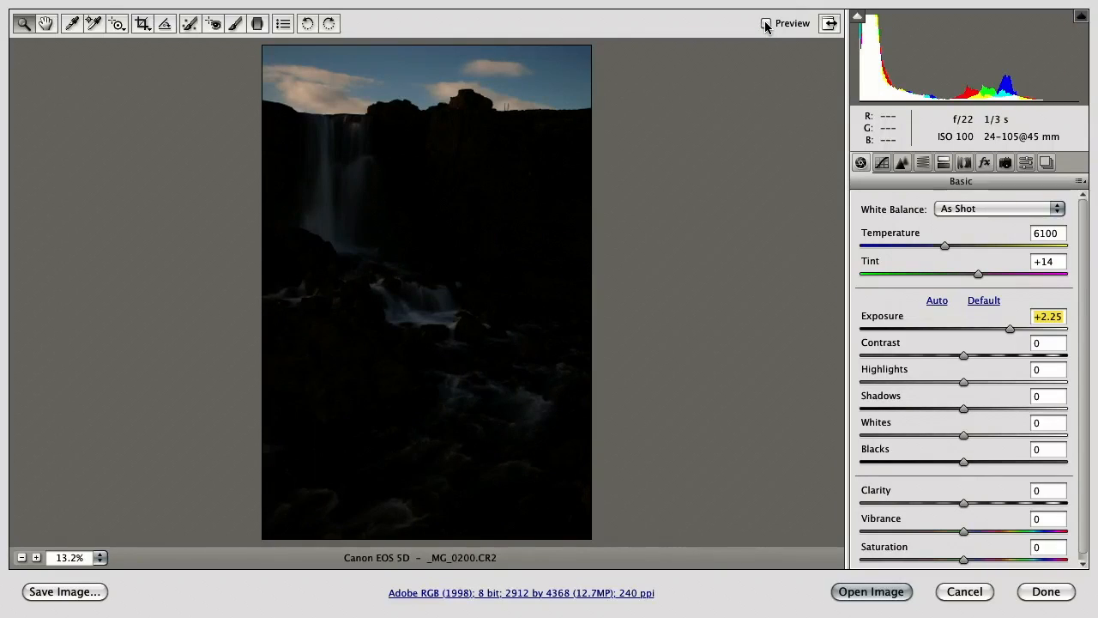
click(765, 24)
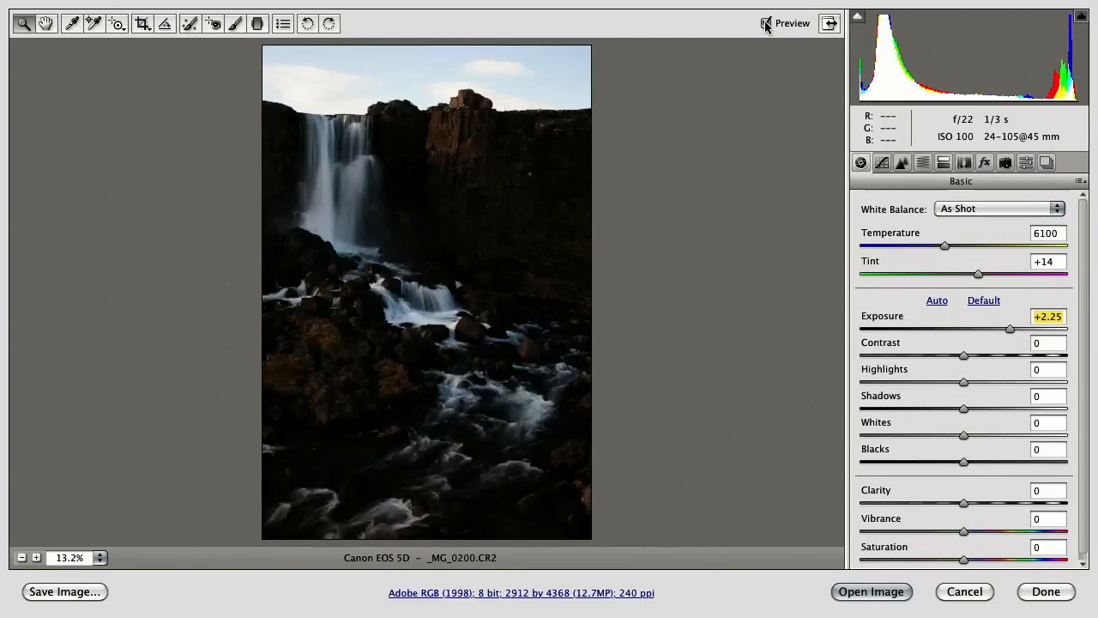
click(766, 24)
click(765, 24)
click(765, 24)
click(766, 24)
Set the waterfall photo's Blacks to +15 and its Shadows to +100.
click(964, 464)
drag(963, 464, 981, 464)
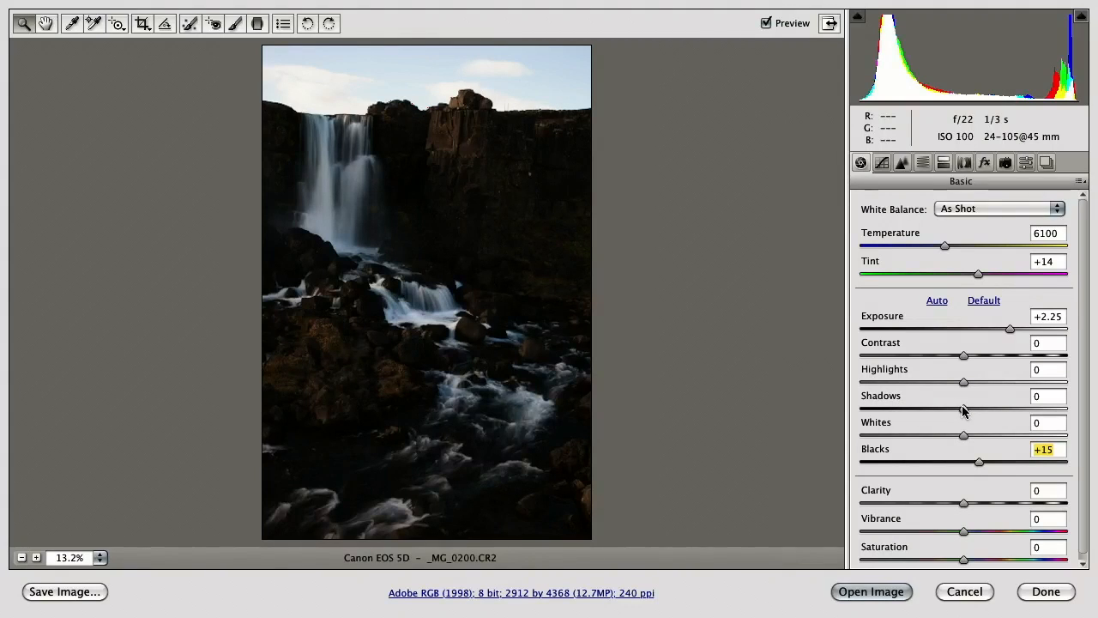
drag(963, 410, 1097, 412)
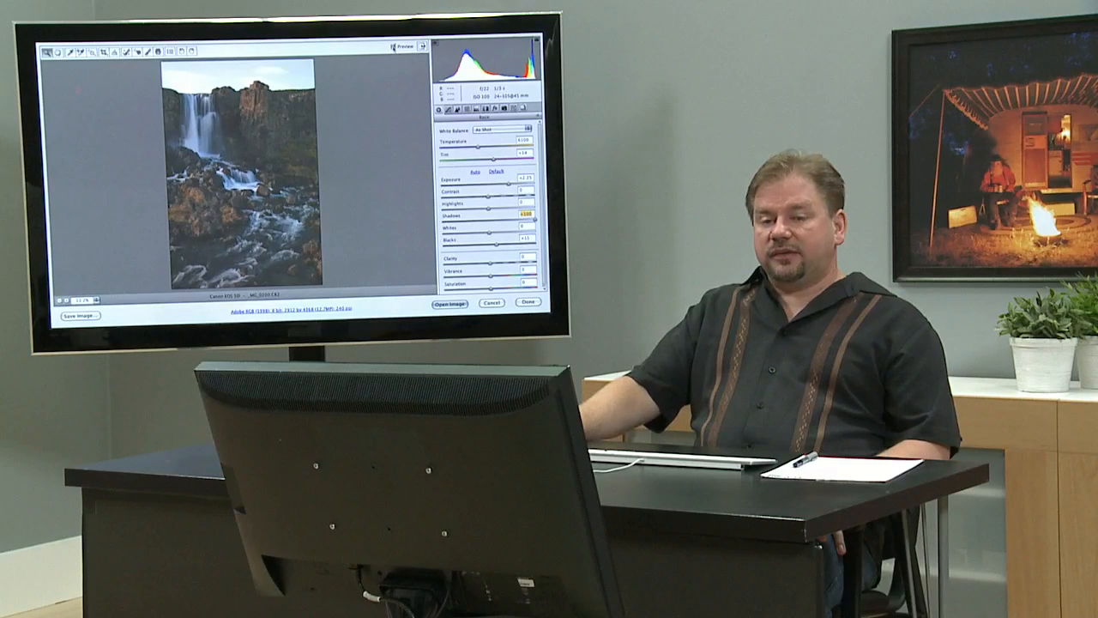
Compare the waterfall photo before and after all its tonal adjustments, and save the settings without opening the image in Photoshop.
click(392, 46)
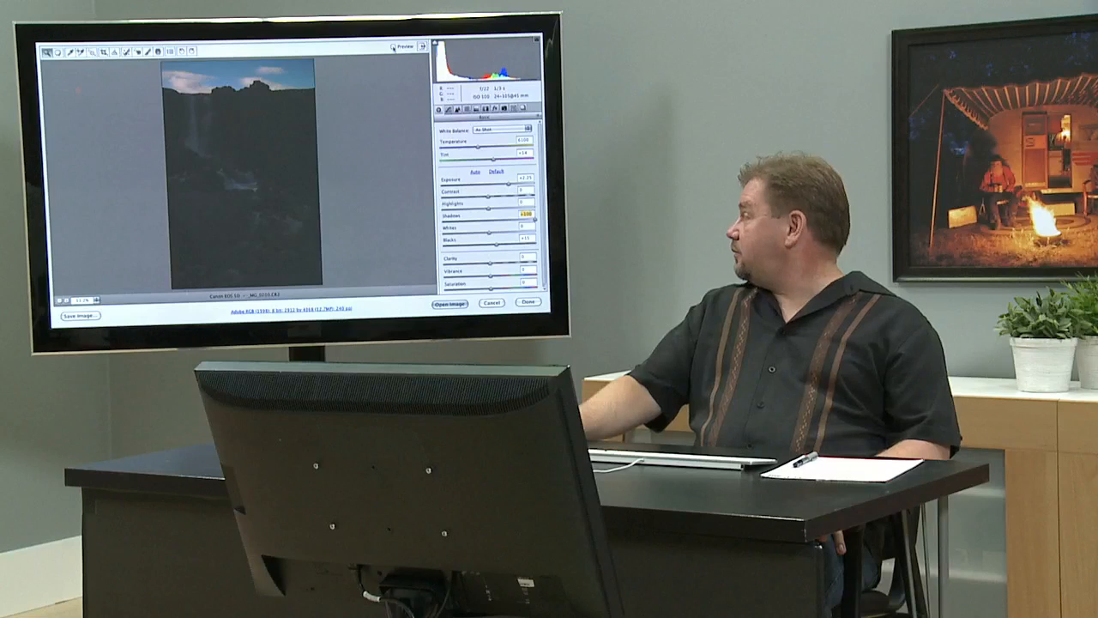
click(392, 46)
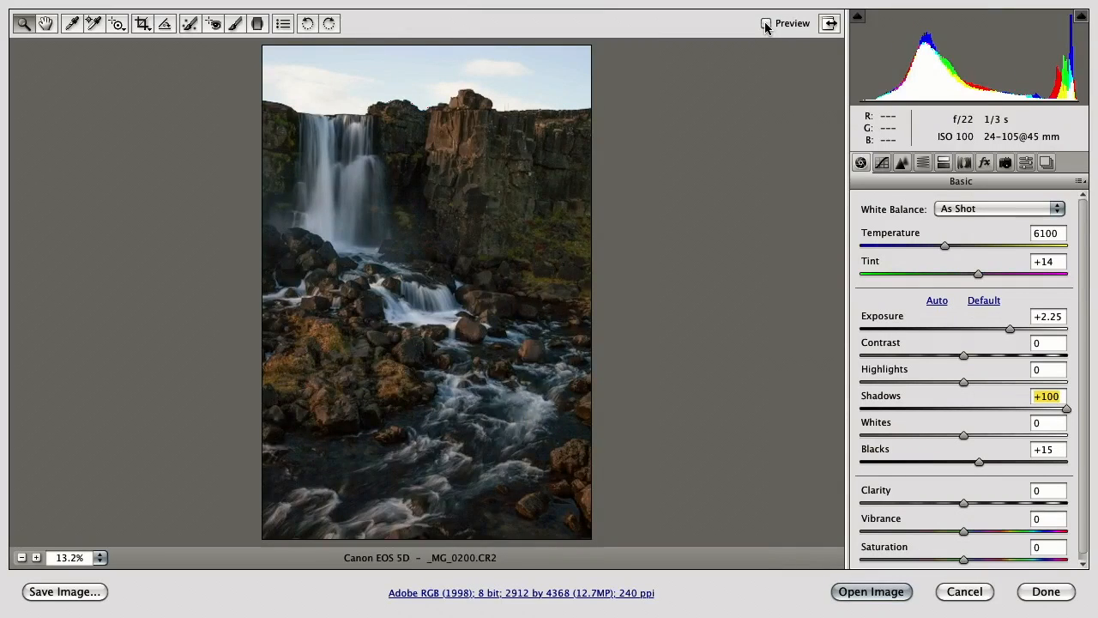
click(766, 24)
click(766, 24)
click(766, 24)
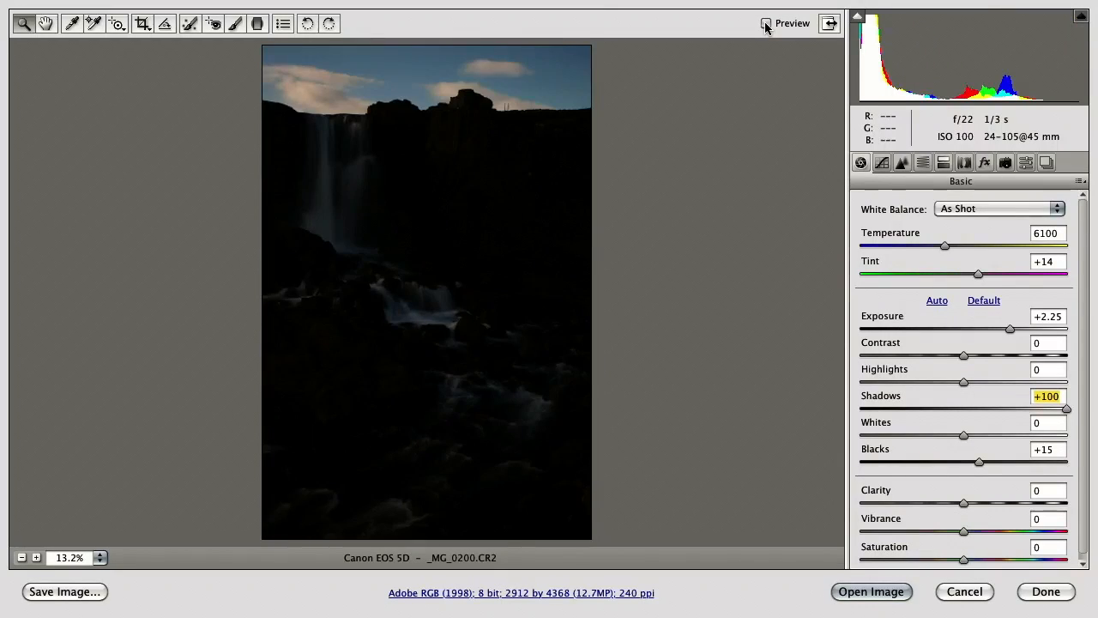
click(766, 24)
click(766, 24)
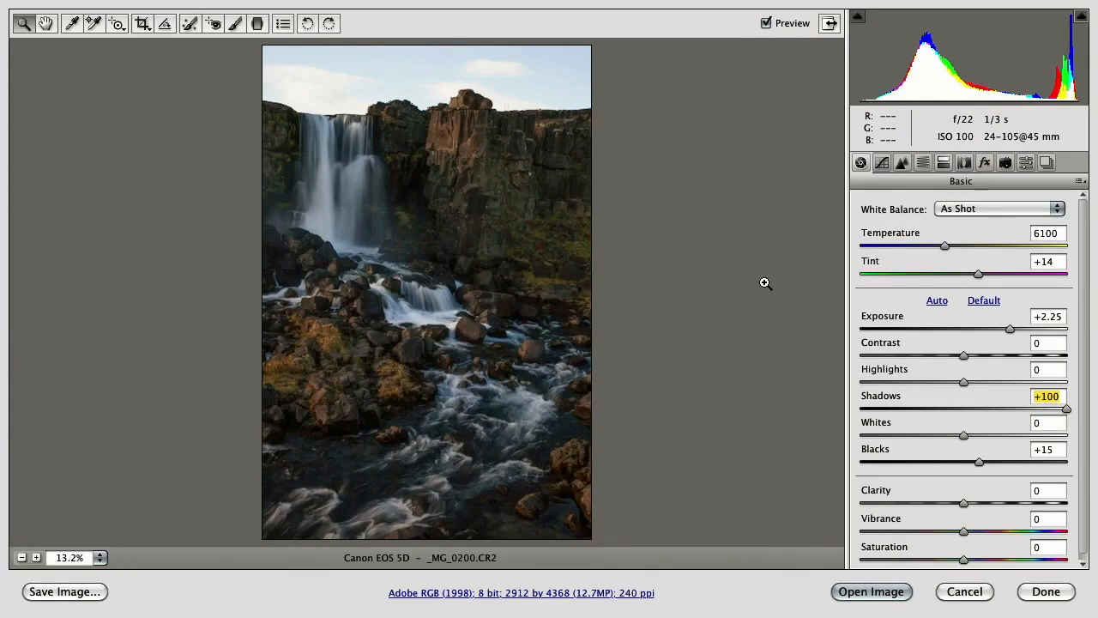
click(766, 24)
click(766, 24)
click(1046, 593)
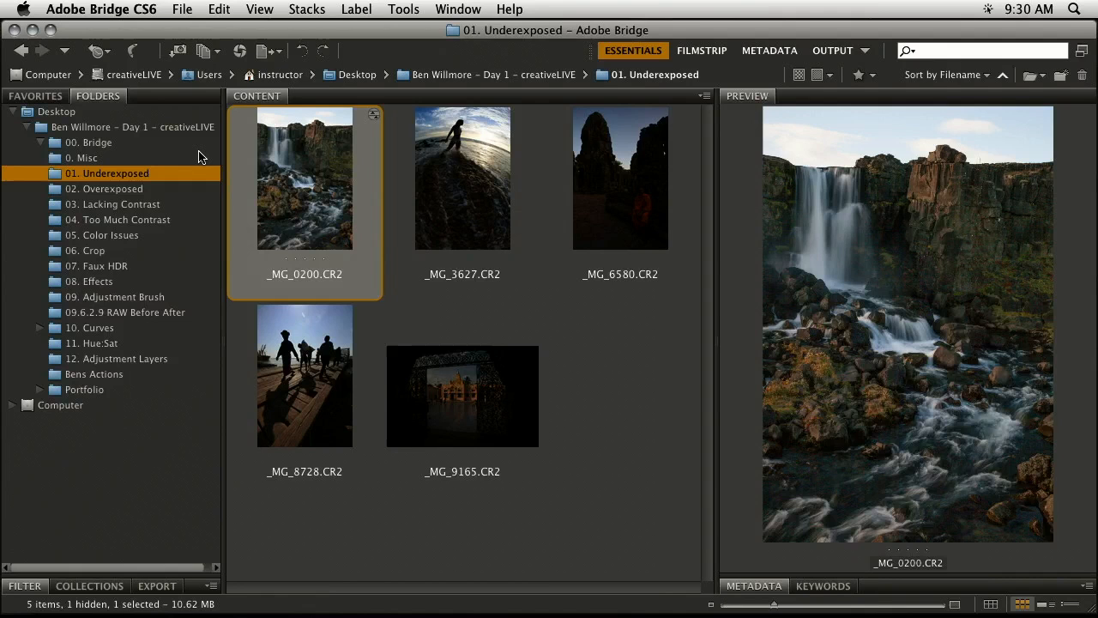
Preview _MG_3627.CR2, and open the temple photo _MG_6580.CR2 in Camera Raw with its Exposure set to +1.70.
click(461, 196)
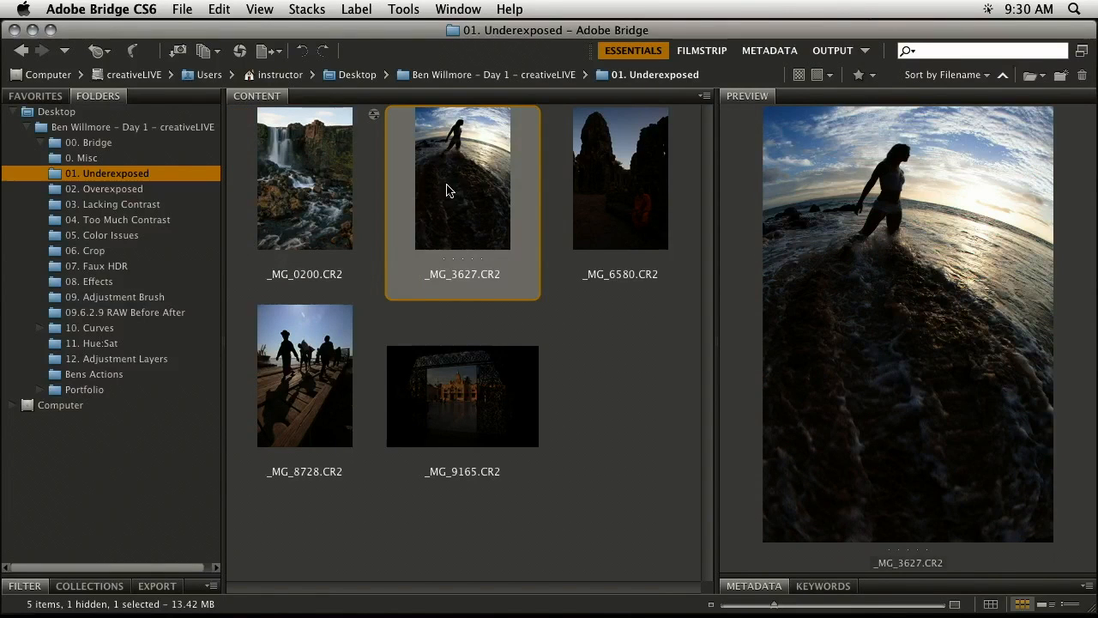
double_click(611, 181)
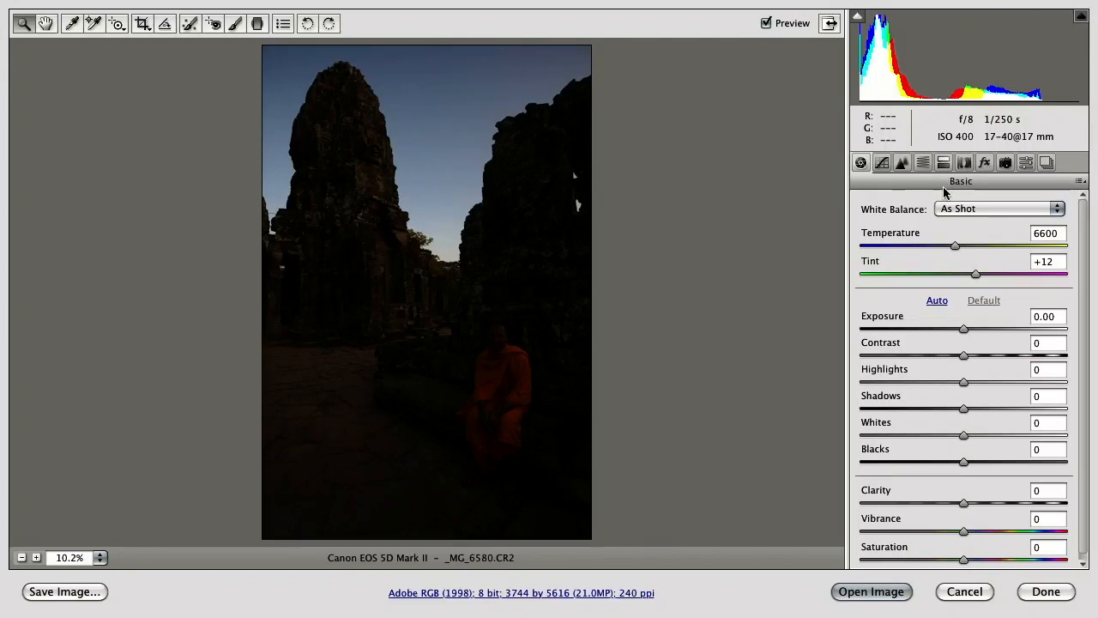
drag(963, 331, 988, 329)
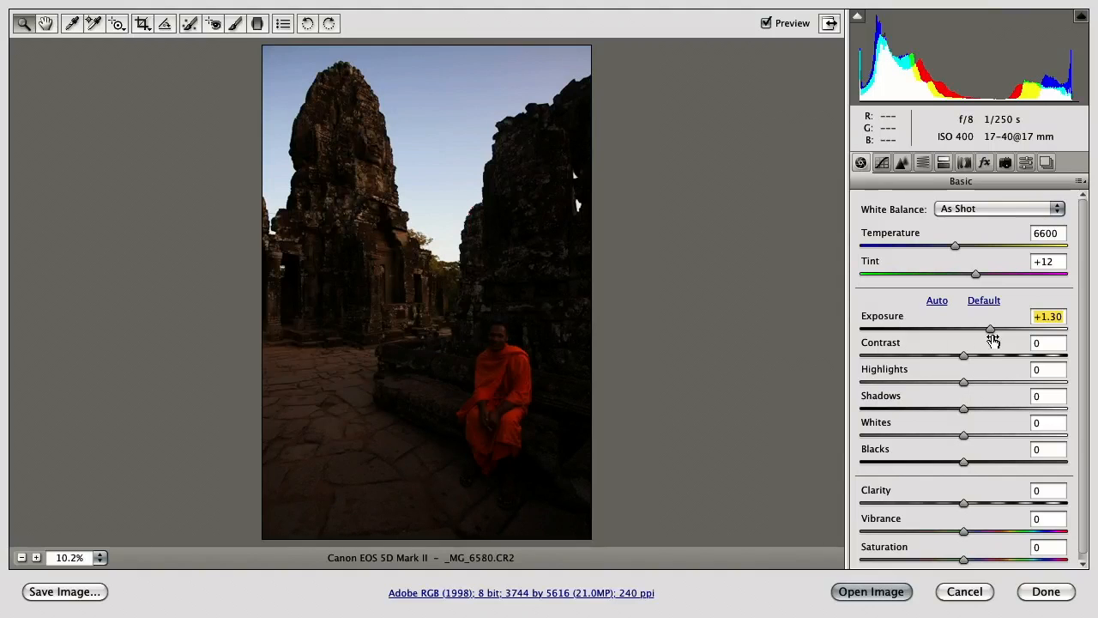
mouse_move(991, 332)
mouse_down()
mouse_move(1041, 332)
mouse_move(998, 321)
mouse_up()
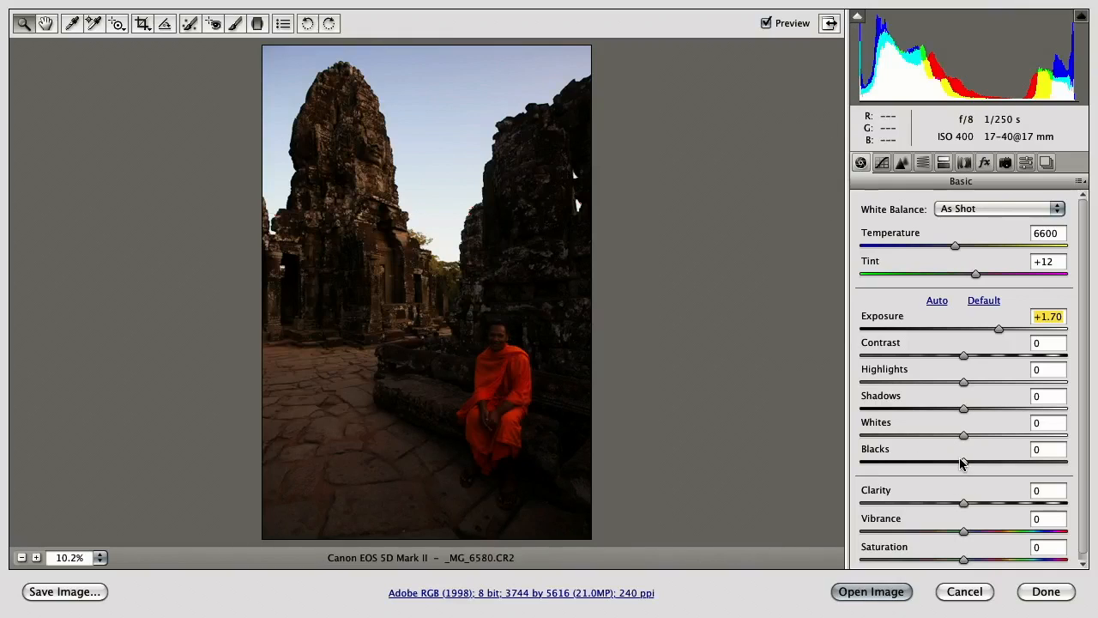
Set the temple photo's Blacks to +23 and its Shadows to +100.
drag(963, 463, 989, 462)
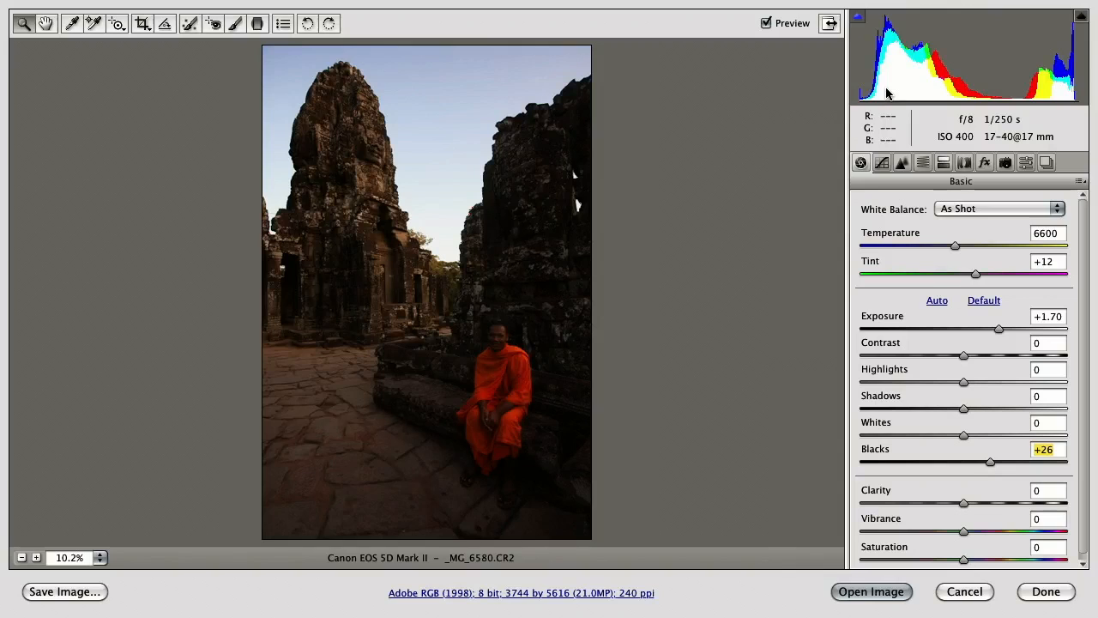
drag(989, 465, 985, 464)
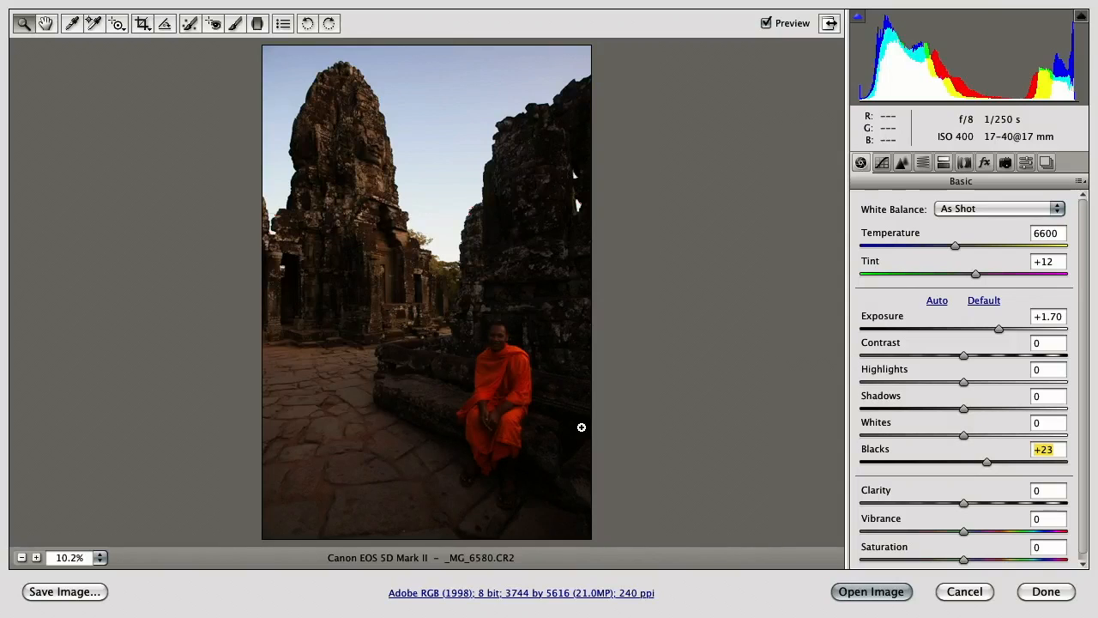
drag(966, 413, 1085, 411)
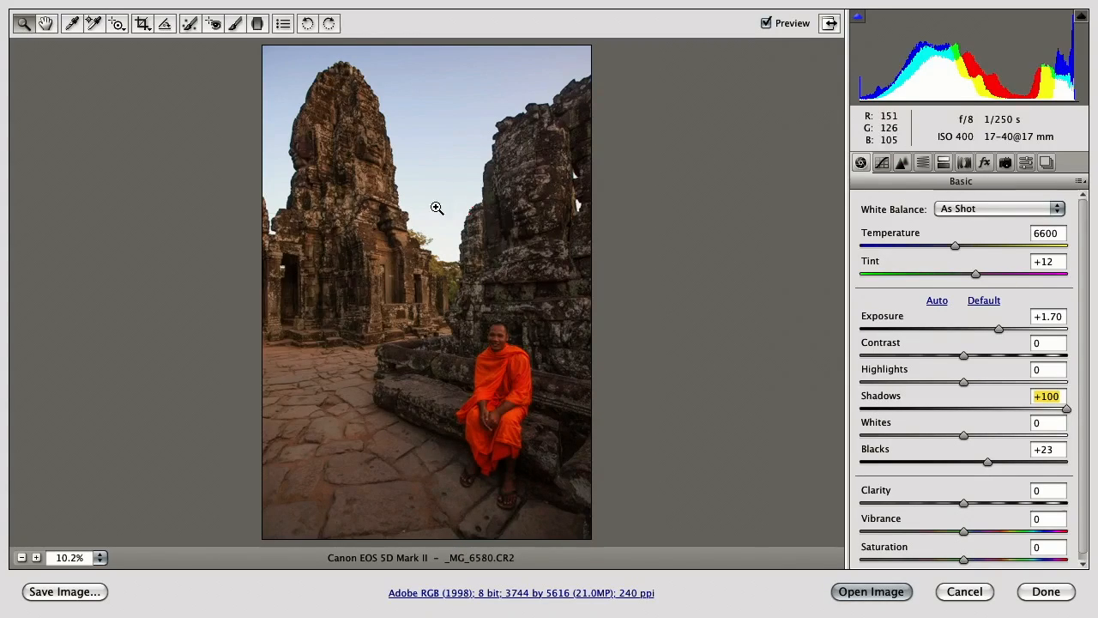
Compare the temple photo before and after its adjustments, and save the settings without opening the image in Photoshop.
click(766, 24)
click(766, 24)
click(766, 24)
click(765, 25)
click(1028, 596)
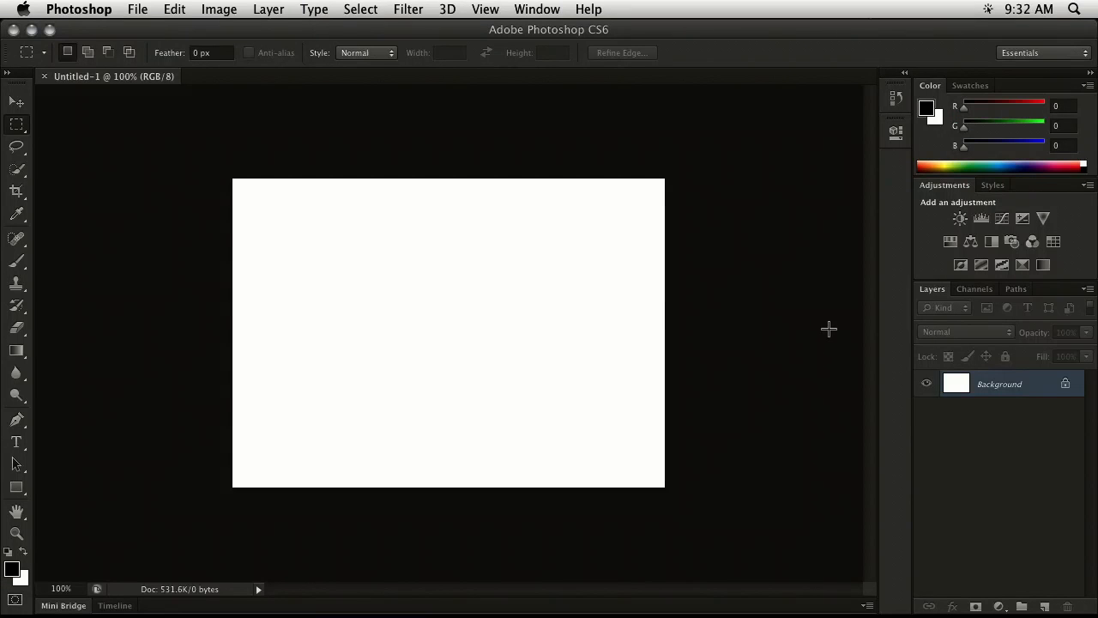
Switch to Bridge, open the wave photo _MG_3627.CR2 in Camera Raw, and set its Shadows to +100 and Exposure to +1.05.
key(super+alt+o)
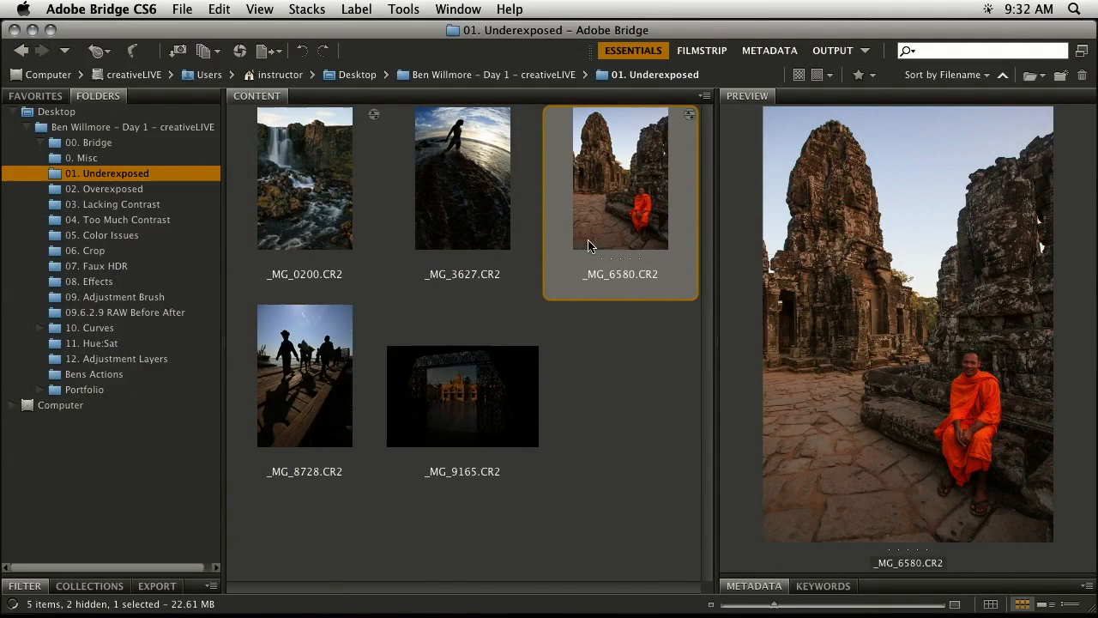
click(455, 237)
double_click(446, 193)
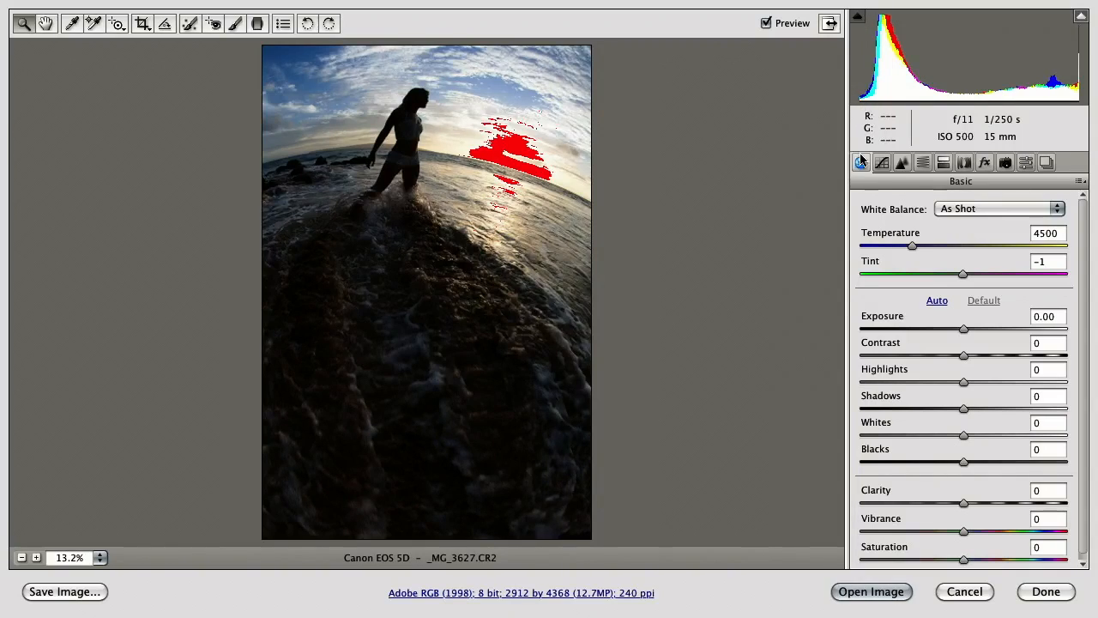
drag(963, 409, 1097, 407)
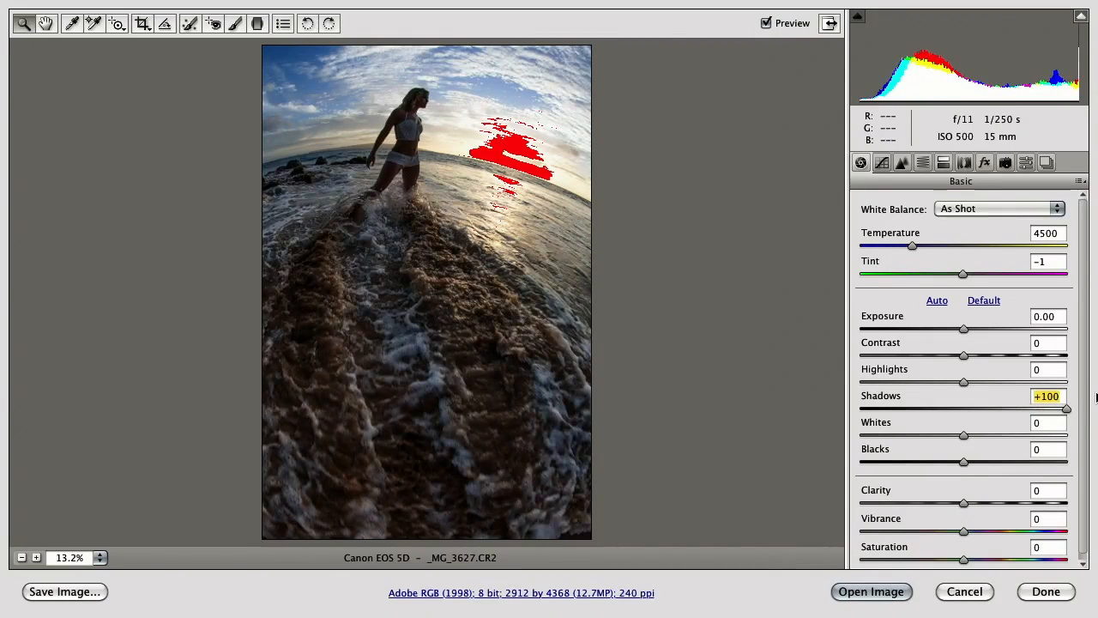
drag(964, 332, 984, 323)
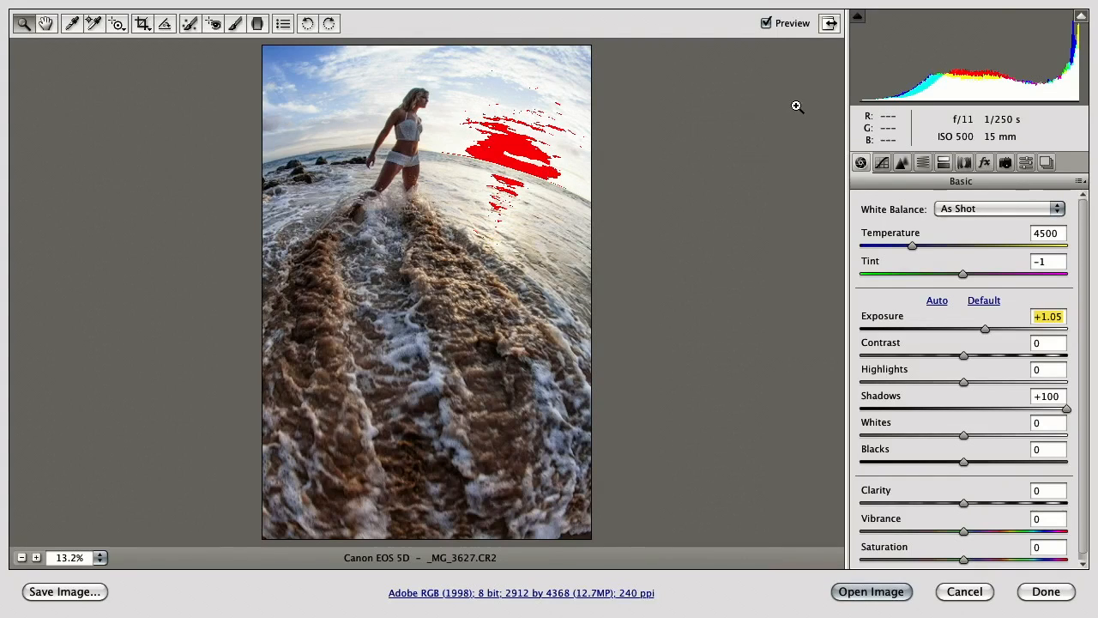
Compare the wave photo with and without the highlight clipping warning, leaving the warning off.
click(1082, 19)
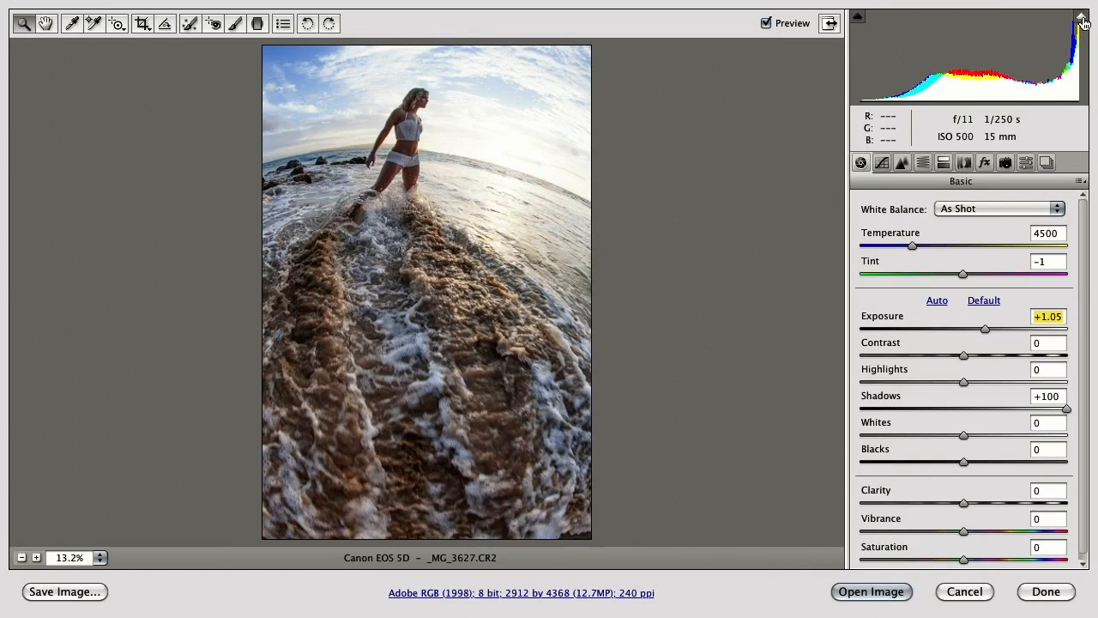
click(1081, 19)
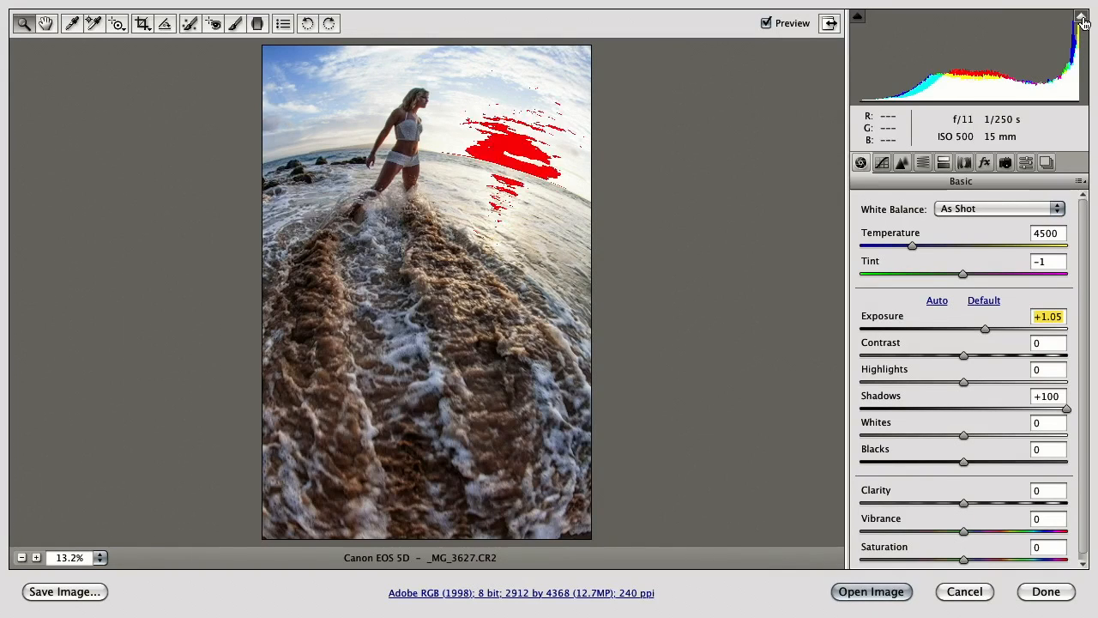
click(1081, 19)
click(1081, 19)
click(1081, 19)
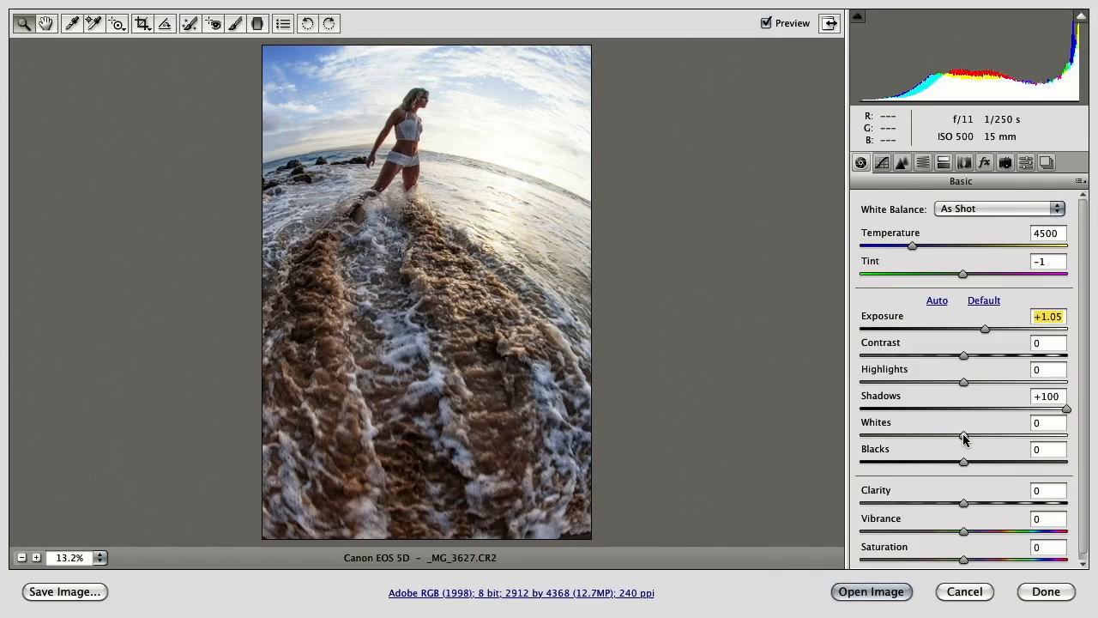
Set the wave photo's Whites to -51 and Highlights to -82, and save the settings without opening the image in Photoshop.
drag(964, 438, 899, 434)
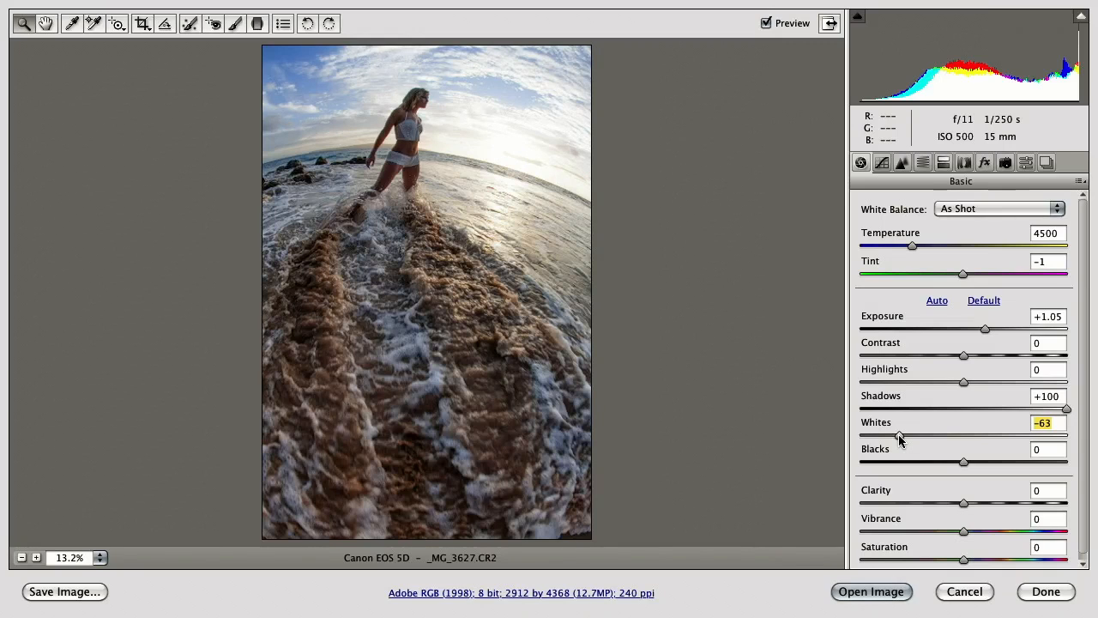
mouse_move(897, 435)
mouse_down()
mouse_move(936, 435)
mouse_move(895, 434)
mouse_move(924, 438)
mouse_move(912, 437)
mouse_up()
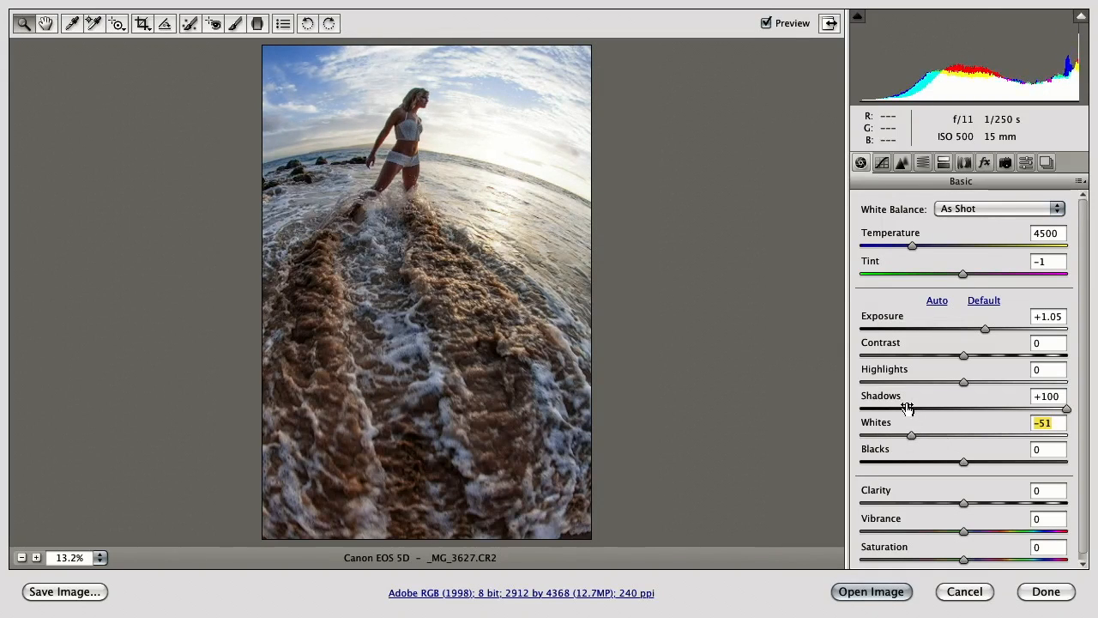
click(961, 380)
drag(961, 386, 878, 391)
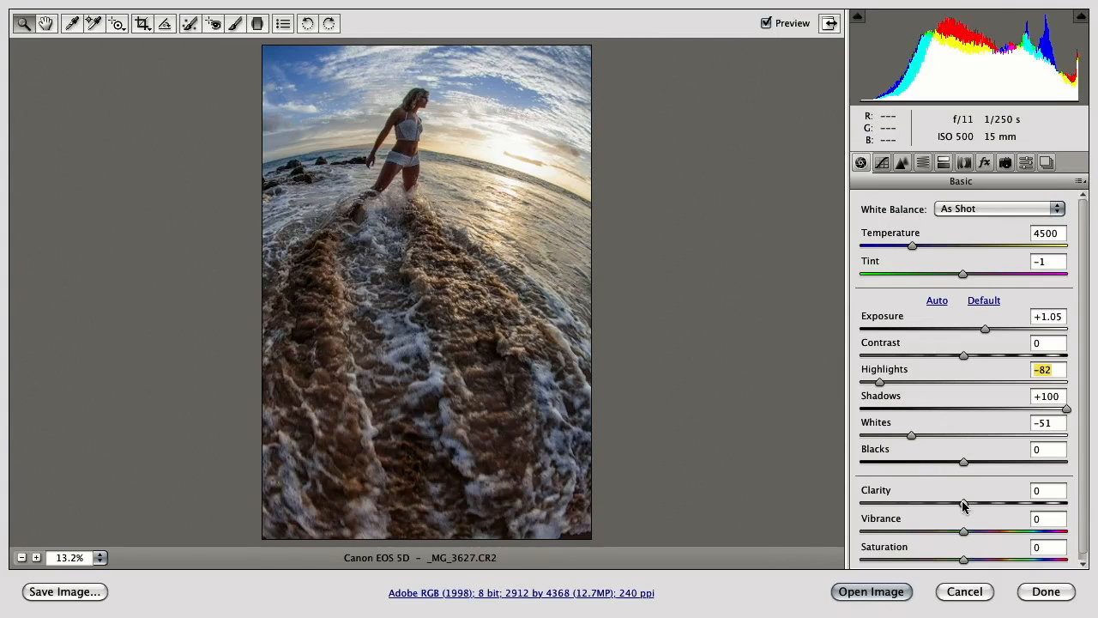
click(1047, 591)
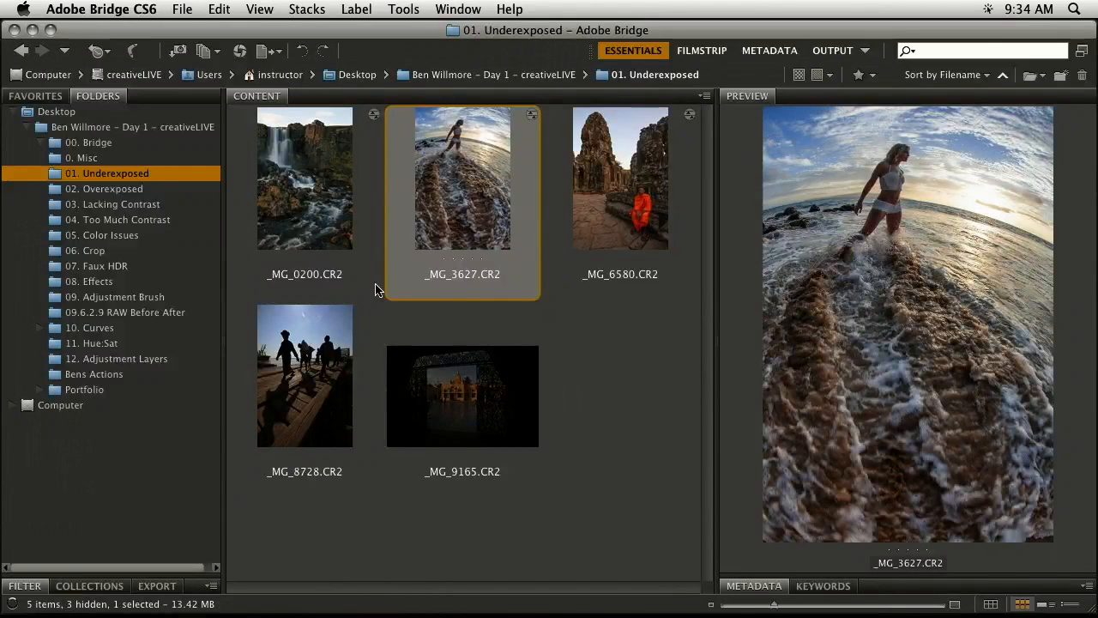
Open the church photo _MG_5354.CR2 from the 02. Overexposed folder in Camera Raw.
click(104, 190)
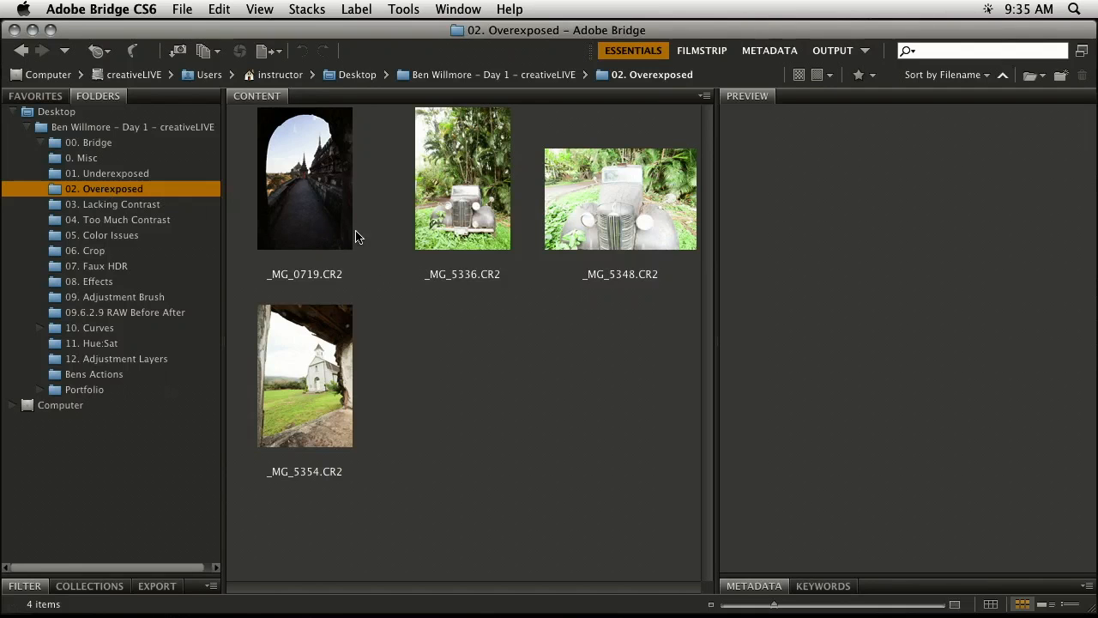
click(311, 374)
double_click(312, 374)
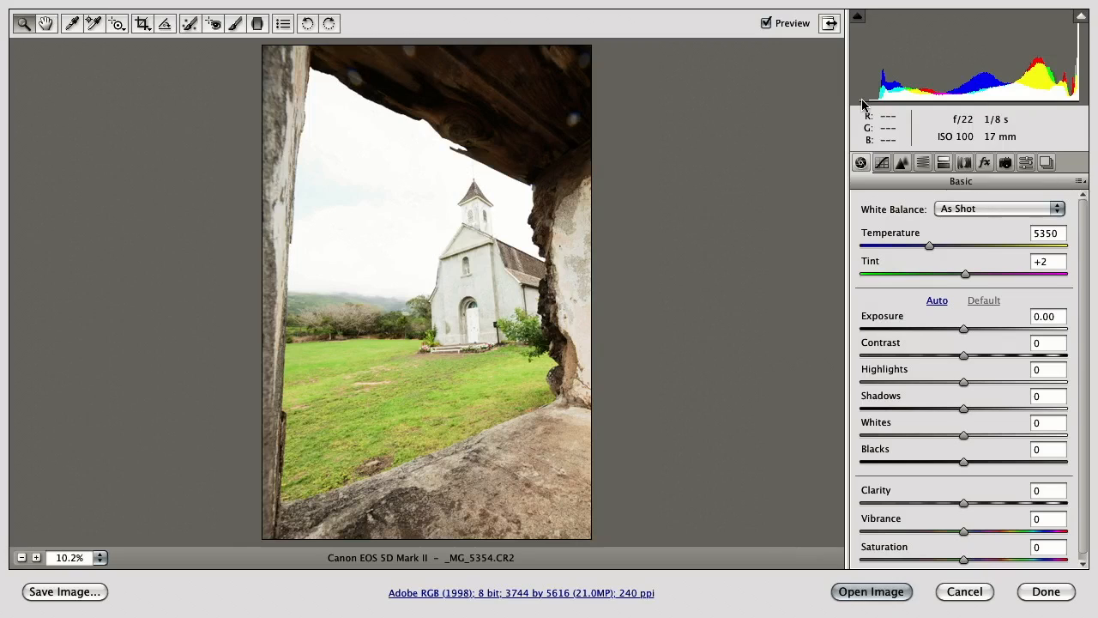
Darken the church photo by setting Exposure to -0.65, Whites to -100 and Highlights to -35.
click(963, 332)
drag(964, 332, 950, 330)
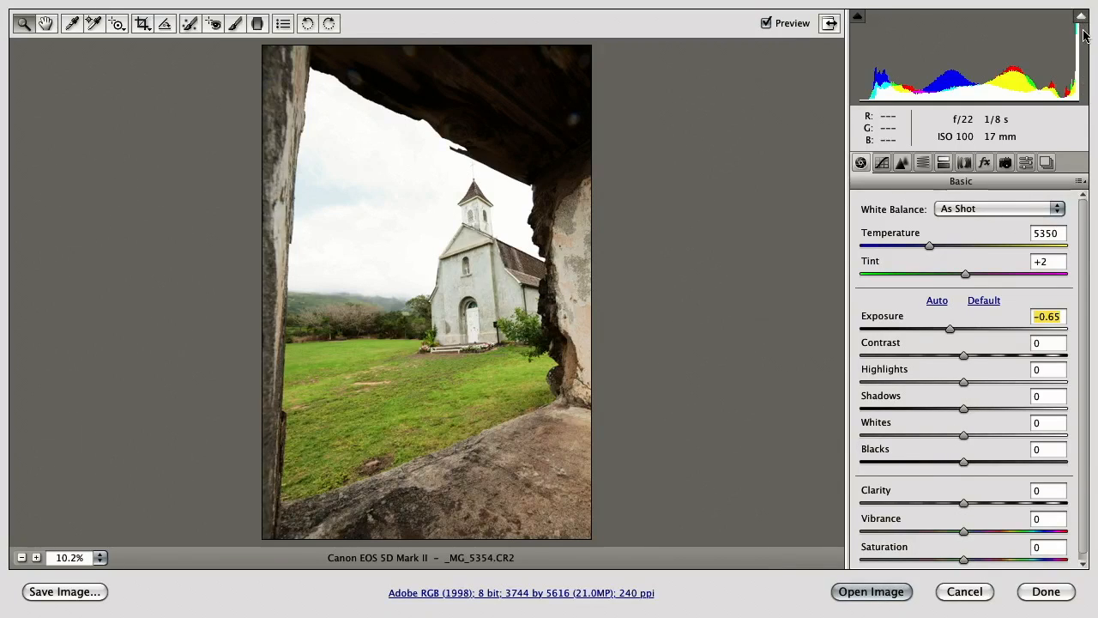
drag(963, 438, 858, 435)
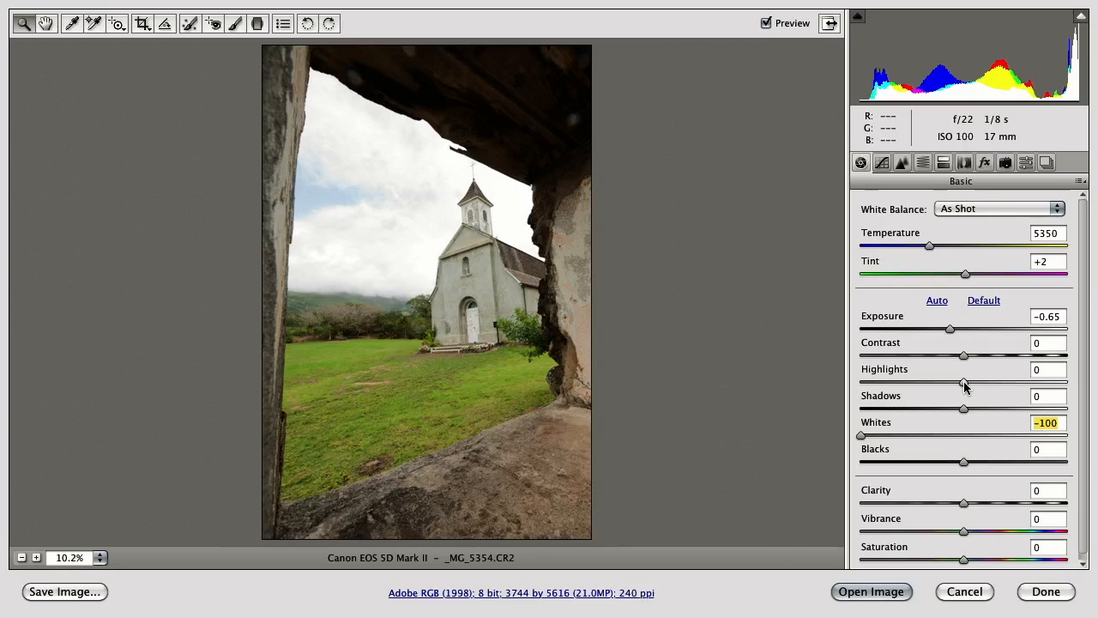
drag(964, 384, 928, 381)
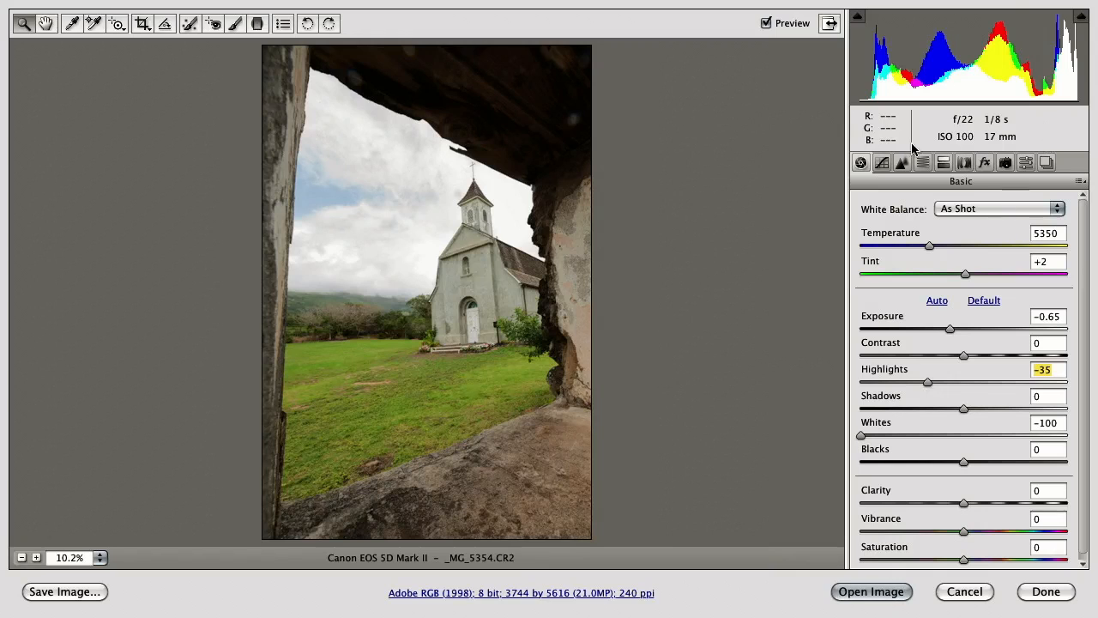
Compare the church photo before and after its Exposure, Whites and Highlights adjustments, leaving the preview on.
click(768, 26)
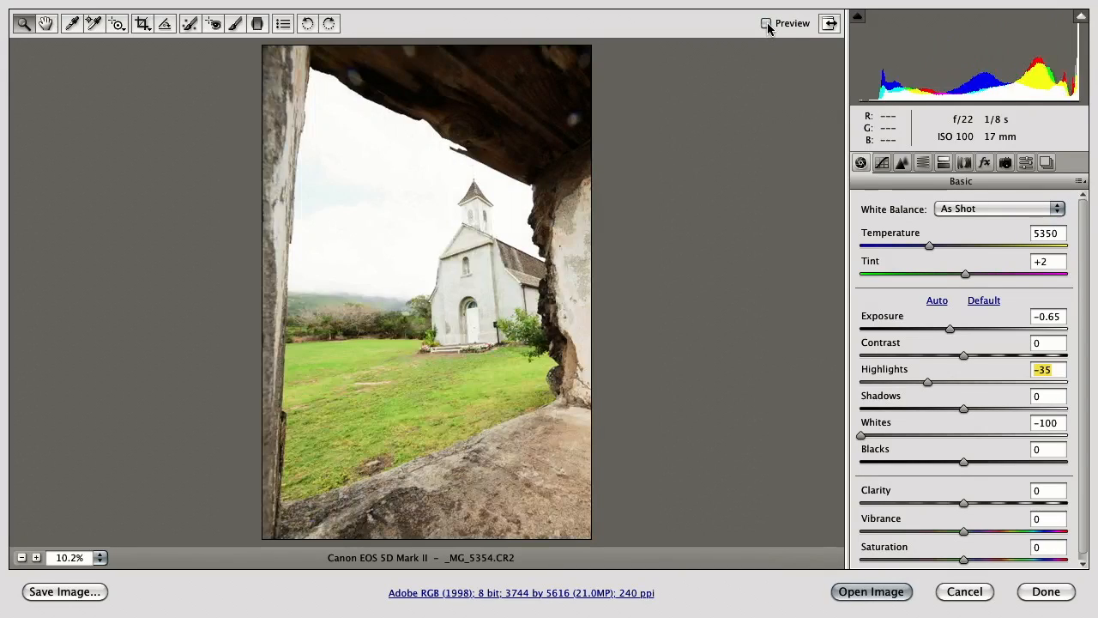
click(767, 25)
click(767, 26)
click(767, 26)
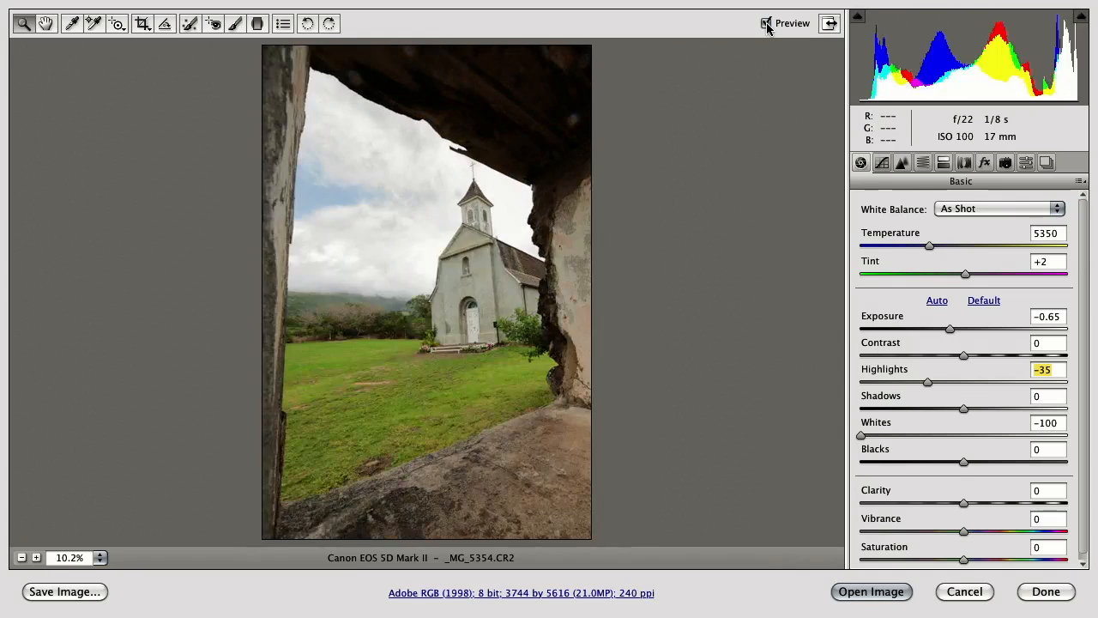
click(767, 26)
click(767, 25)
click(766, 25)
click(767, 25)
Brighten the dark areas of the church photo by setting Shadows to +80.
drag(964, 409, 1047, 415)
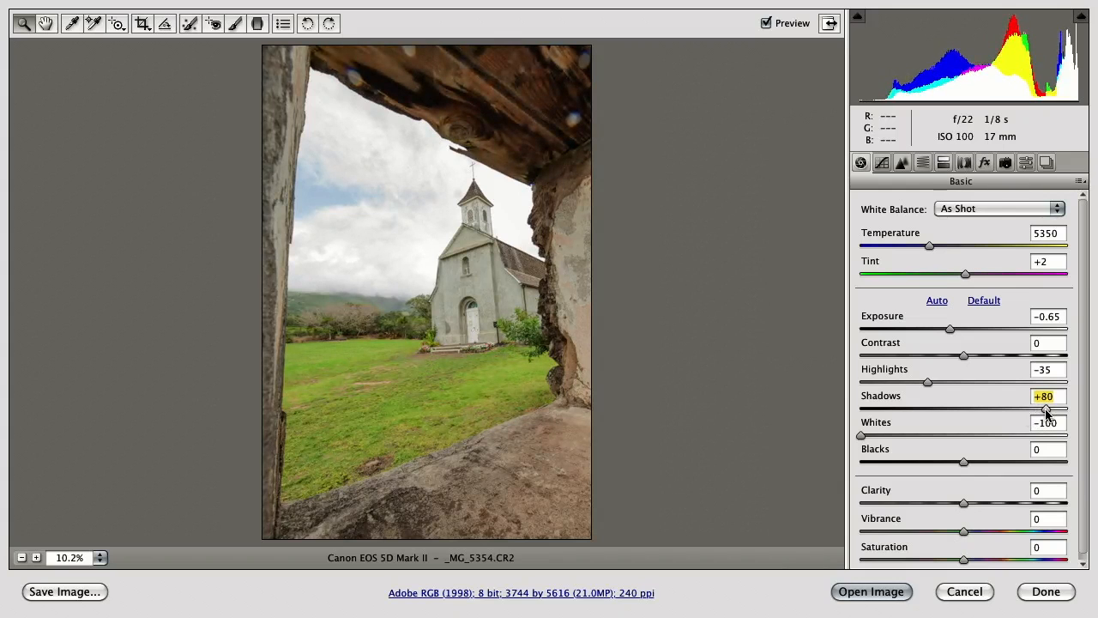